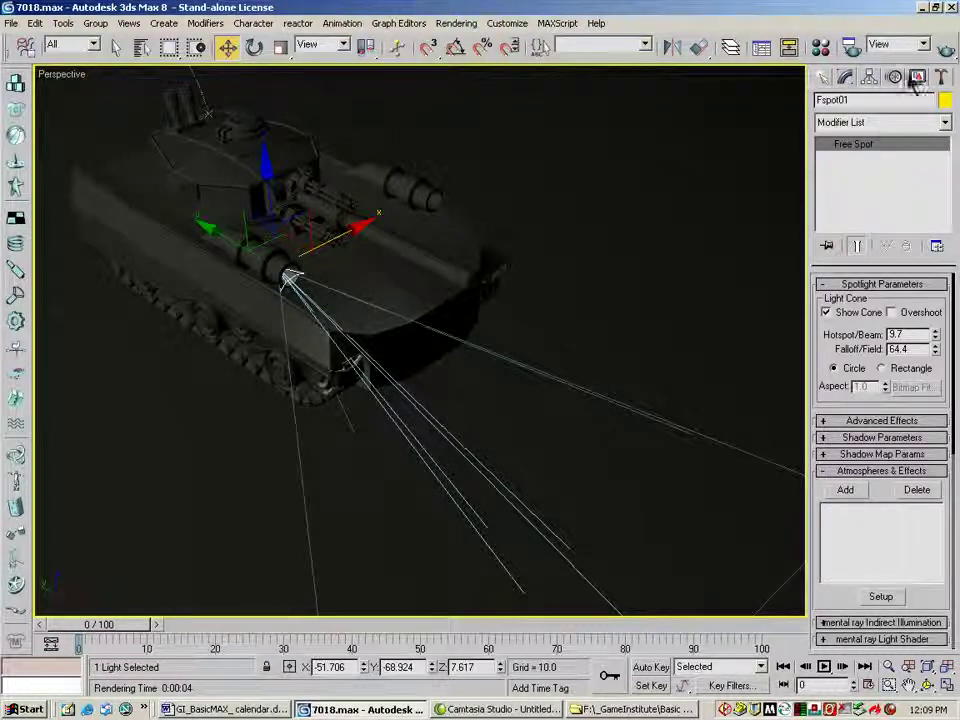
Quick-render the Perspective view of the tank lit by spotlight Fspot01
{"action": "key", "text": "shift+q"}
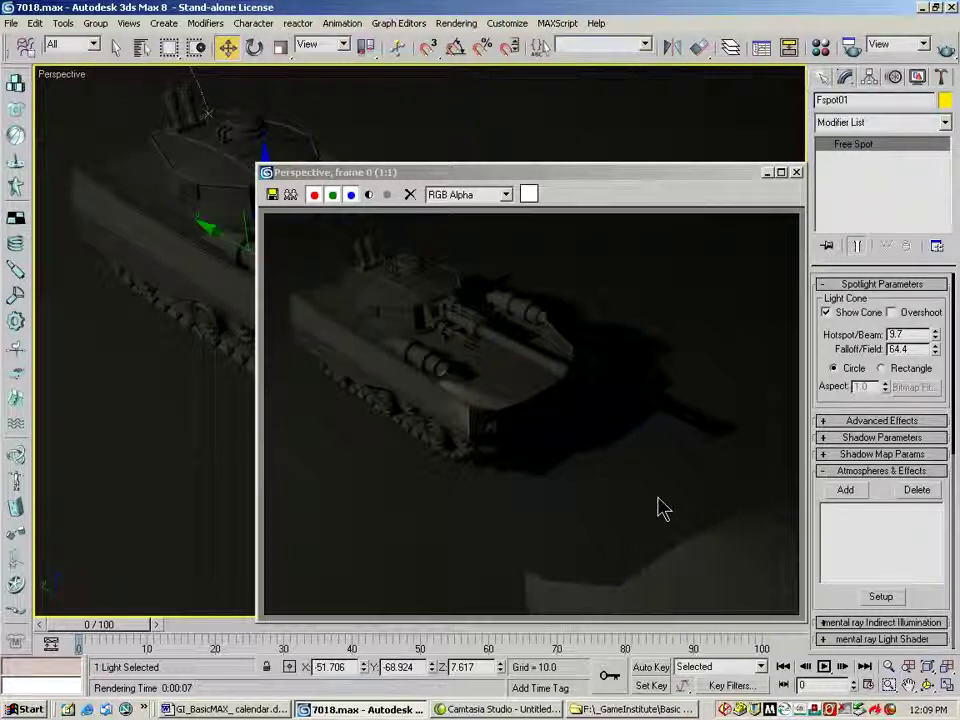
Close the rendered frame and scroll Fspot01's parameters toward the Atmospheres & Effects rollout
{"action": "left_click", "coordinate": [797, 173]}
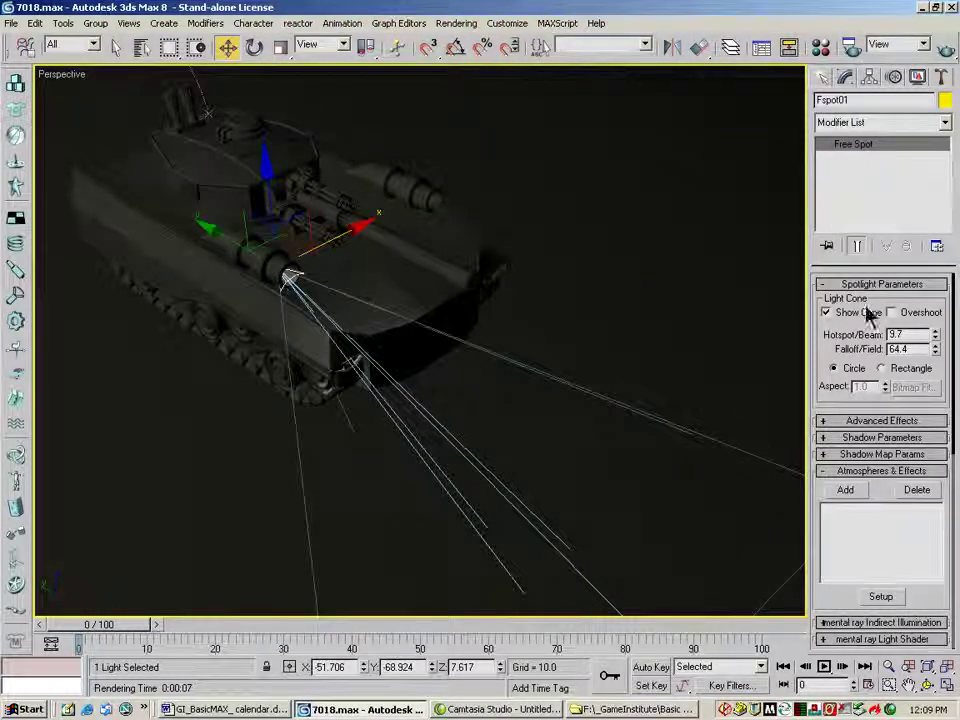
{"action": "scroll", "coordinate": [872, 362], "scroll_direction": "up", "scroll_amount": 5}
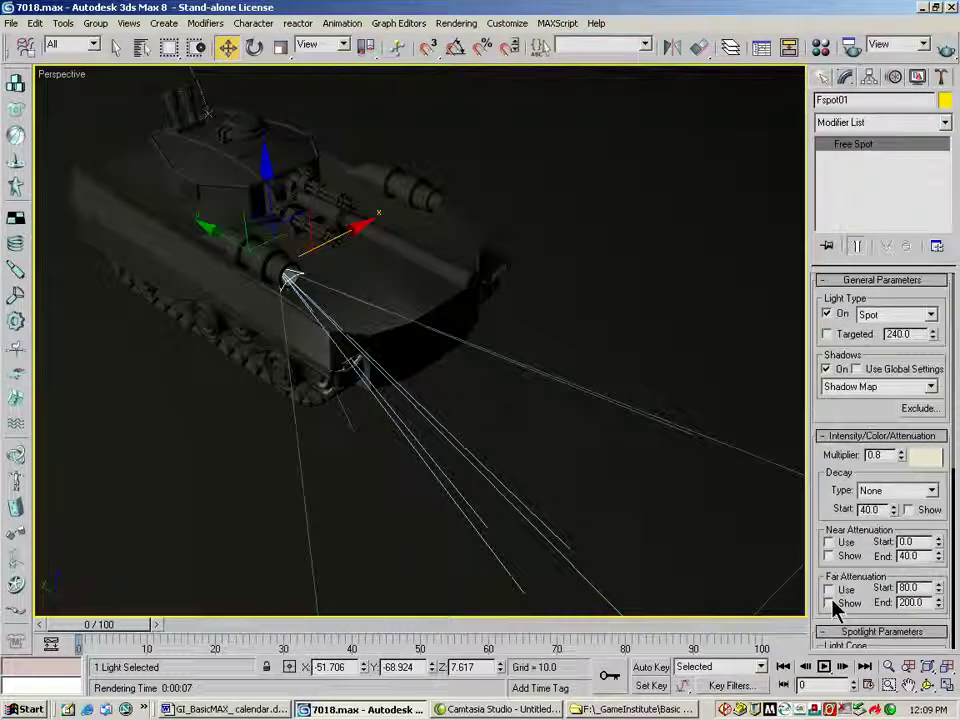
{"action": "scroll", "coordinate": [887, 262], "scroll_direction": "up", "scroll_amount": 1}
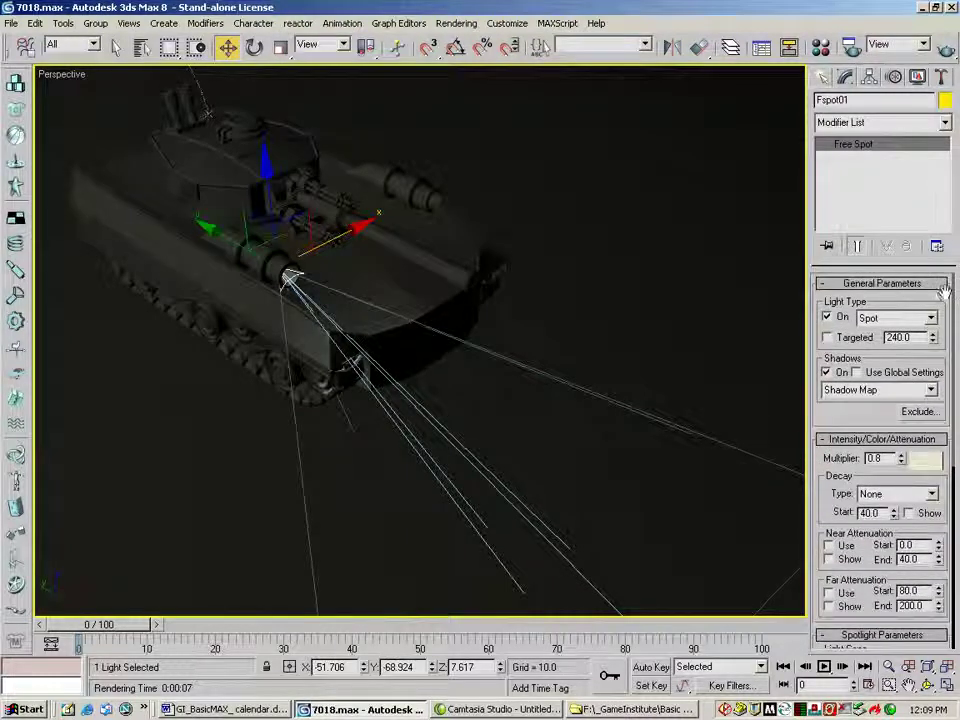
{"action": "left_click_drag", "start_coordinate": [826, 365], "coordinate": [822, 77]}
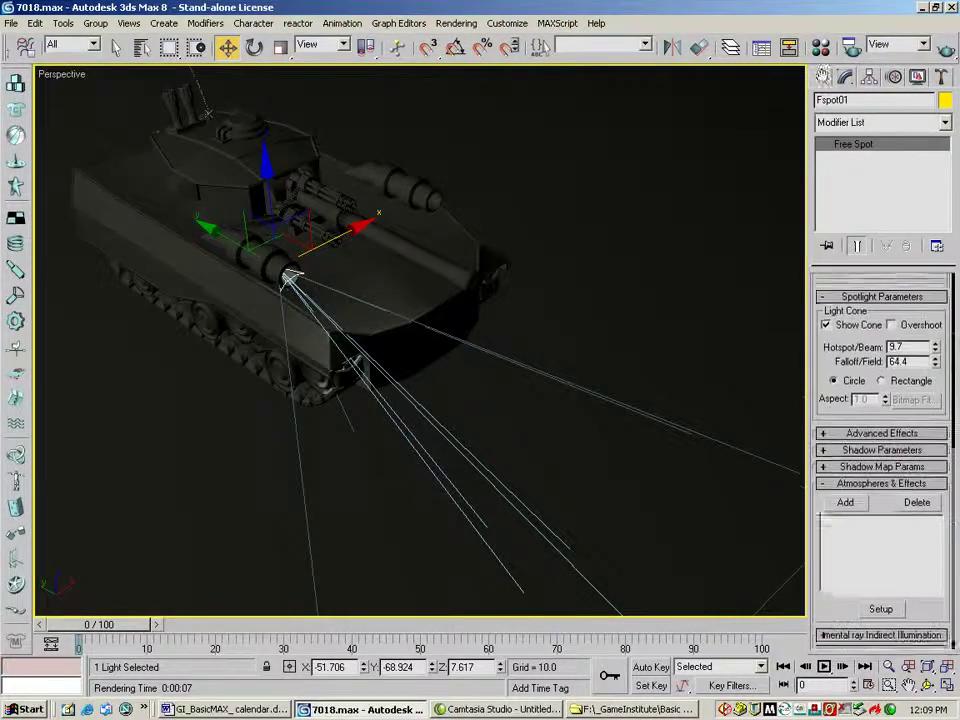
{"action": "scroll", "coordinate": [836, 489], "scroll_direction": "down", "scroll_amount": 1}
{"action": "scroll", "coordinate": [836, 500], "scroll_direction": "up", "scroll_amount": 5}
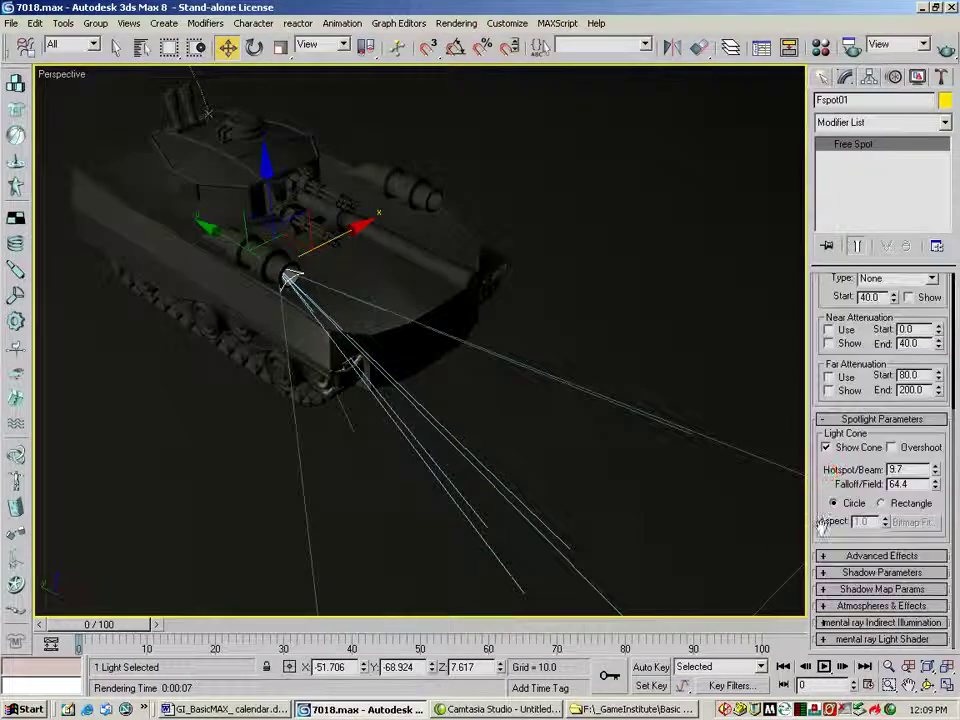
Add a Volume Light atmosphere to Fspot01 and quick-render to see the beam
{"action": "left_click", "coordinate": [905, 607]}
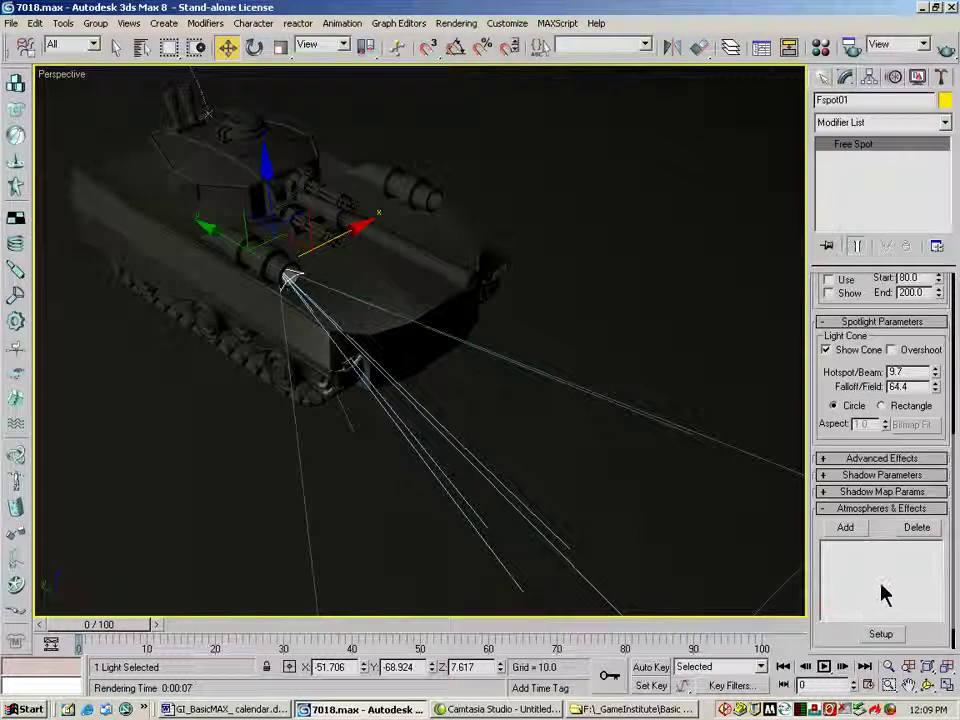
{"action": "left_click", "coordinate": [845, 528]}
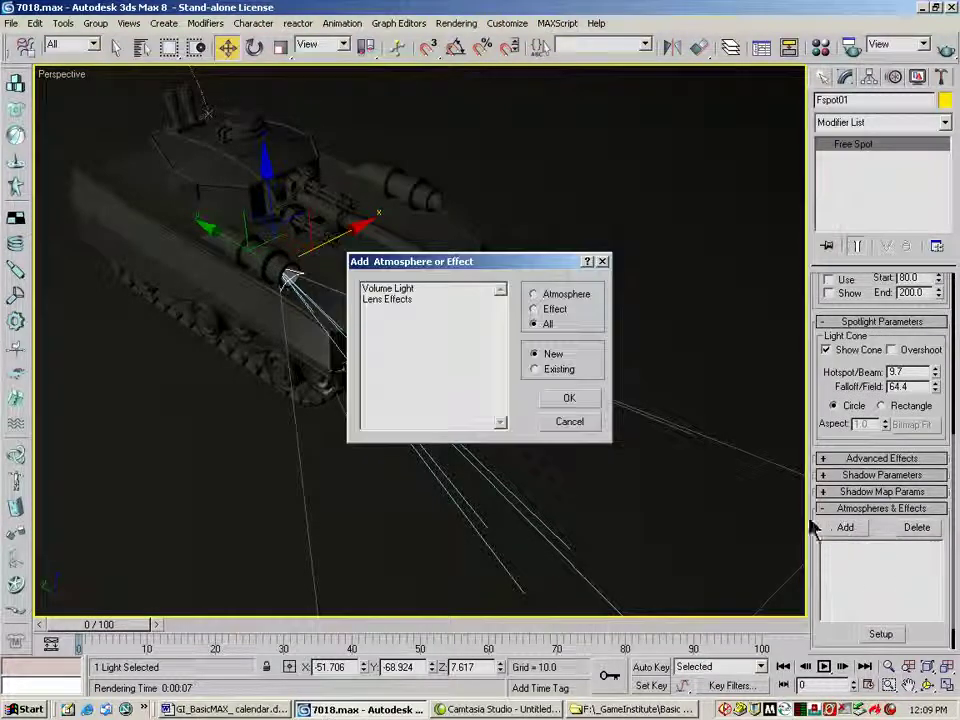
{"action": "left_click", "coordinate": [390, 287]}
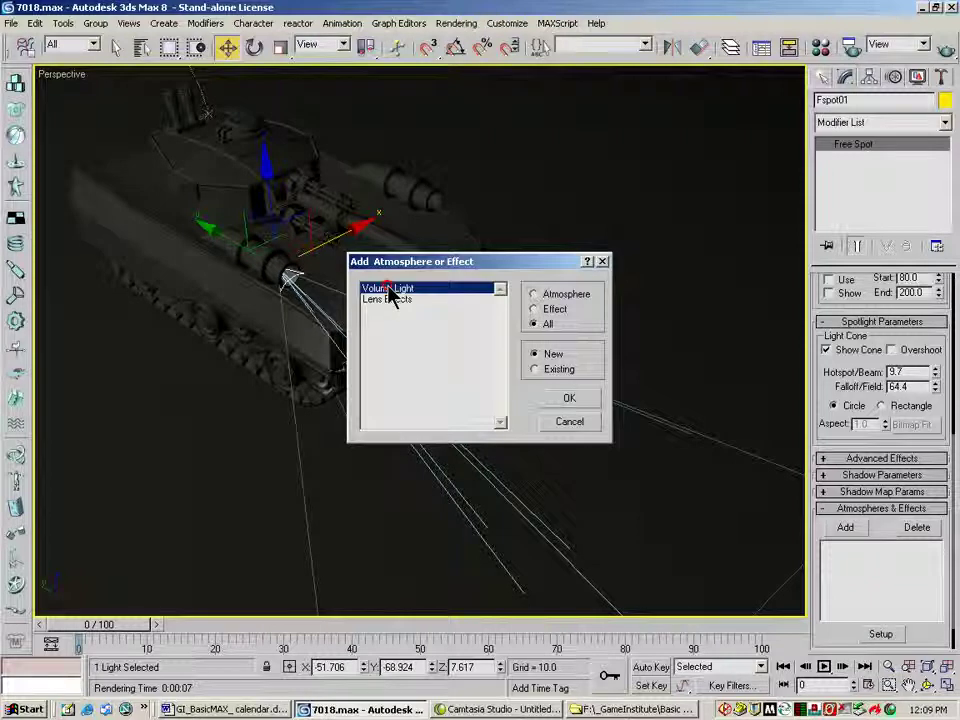
{"action": "left_click", "coordinate": [570, 399]}
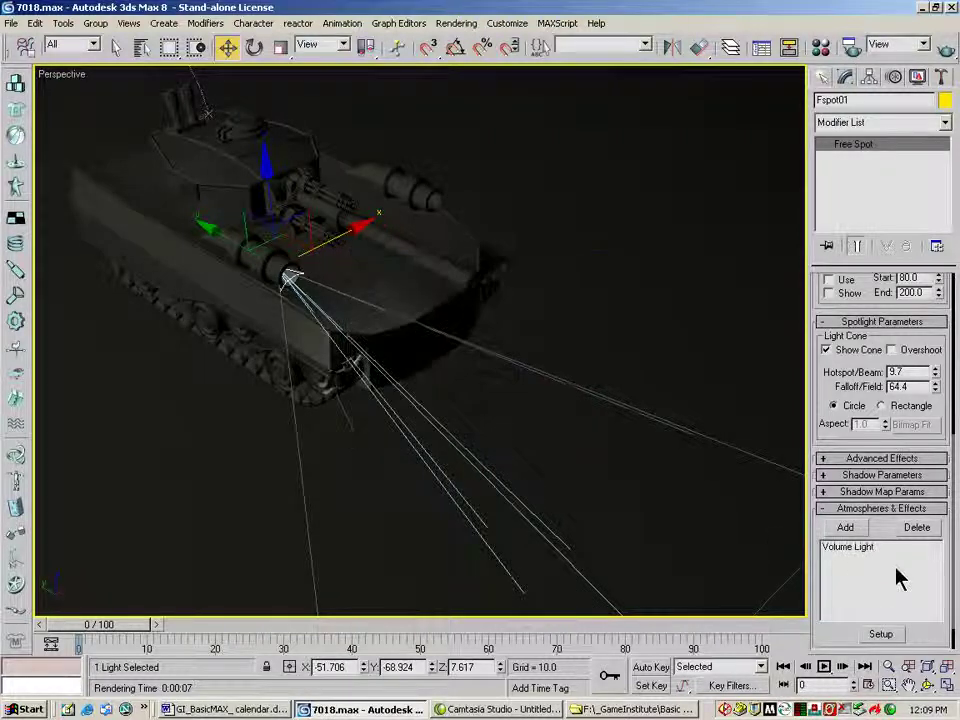
{"action": "left_click", "coordinate": [945, 47]}
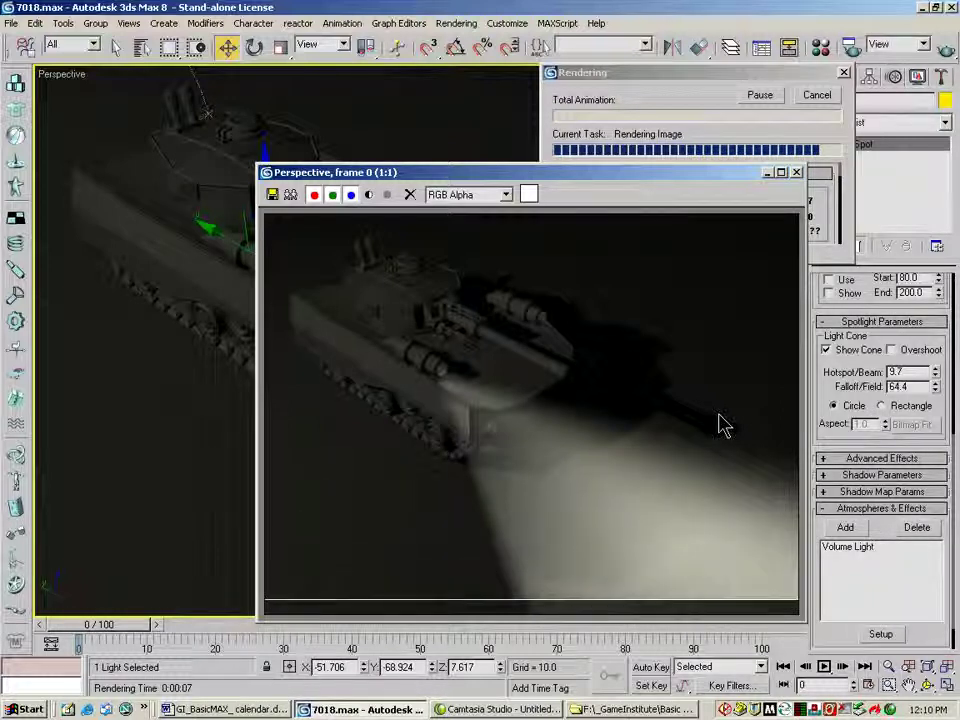
Close the render showing Fspot01's white volumetric beam
{"action": "left_click", "coordinate": [796, 172]}
Open the Volume Light setup from Fspot01's effects list and scroll to Volume Light Parameters
{"action": "left_click", "coordinate": [862, 549]}
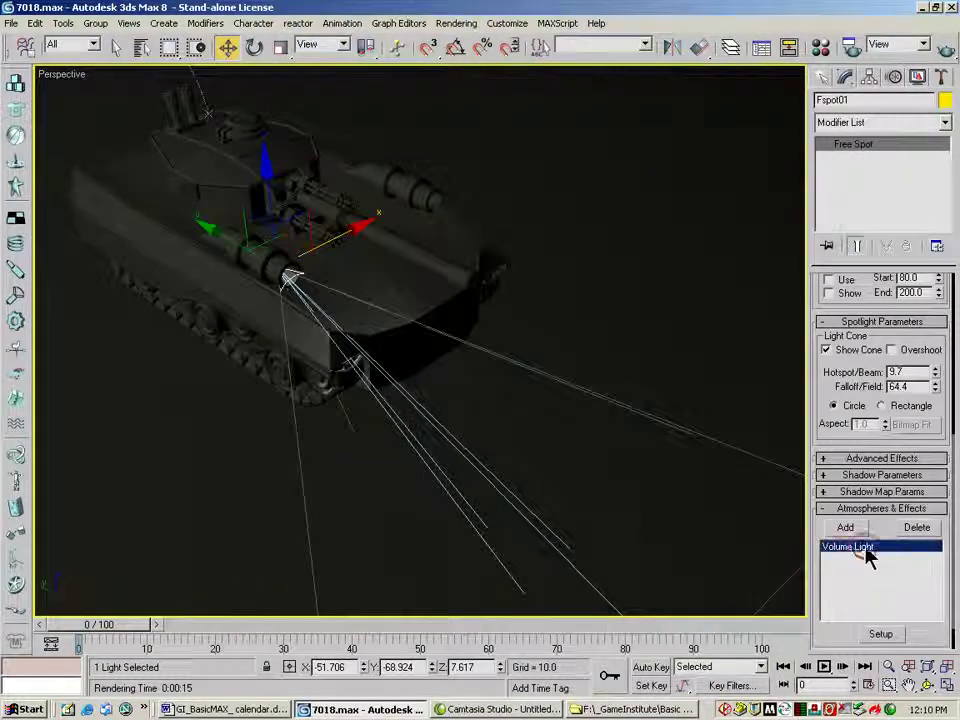
{"action": "left_click", "coordinate": [884, 638]}
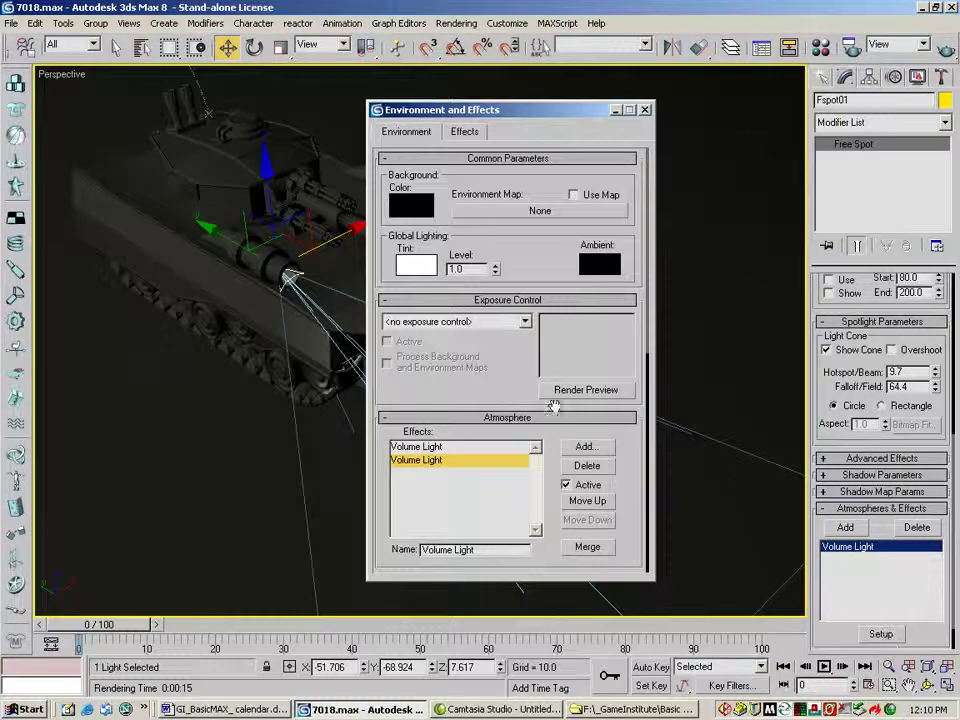
{"action": "left_click_drag", "start_coordinate": [392, 110], "coordinate": [275, 94]}
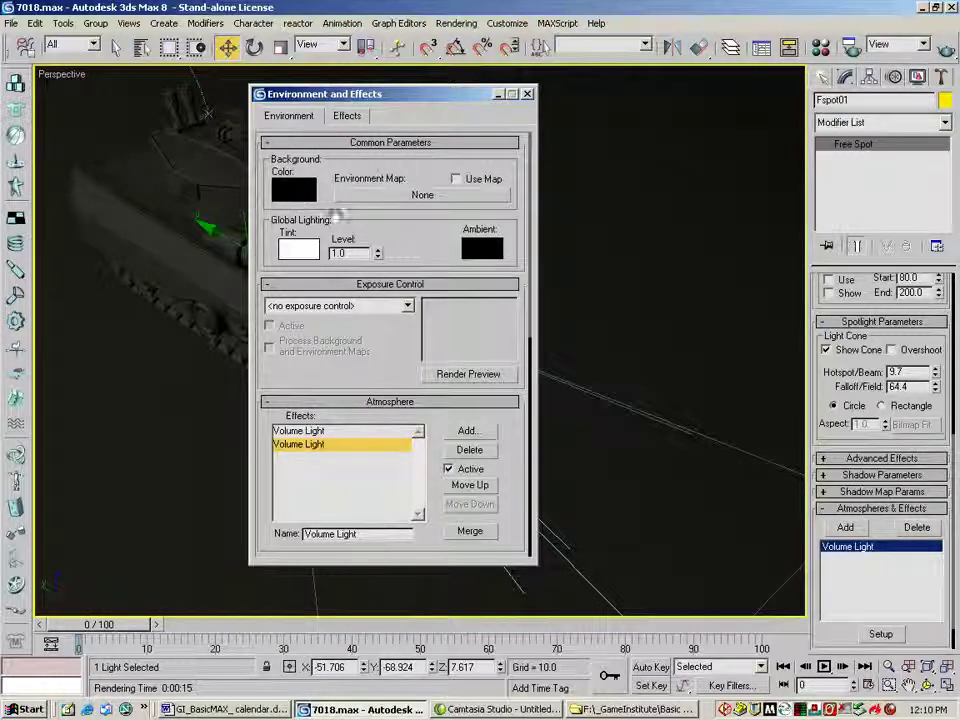
{"action": "left_click_drag", "start_coordinate": [391, 370], "coordinate": [391, 305]}
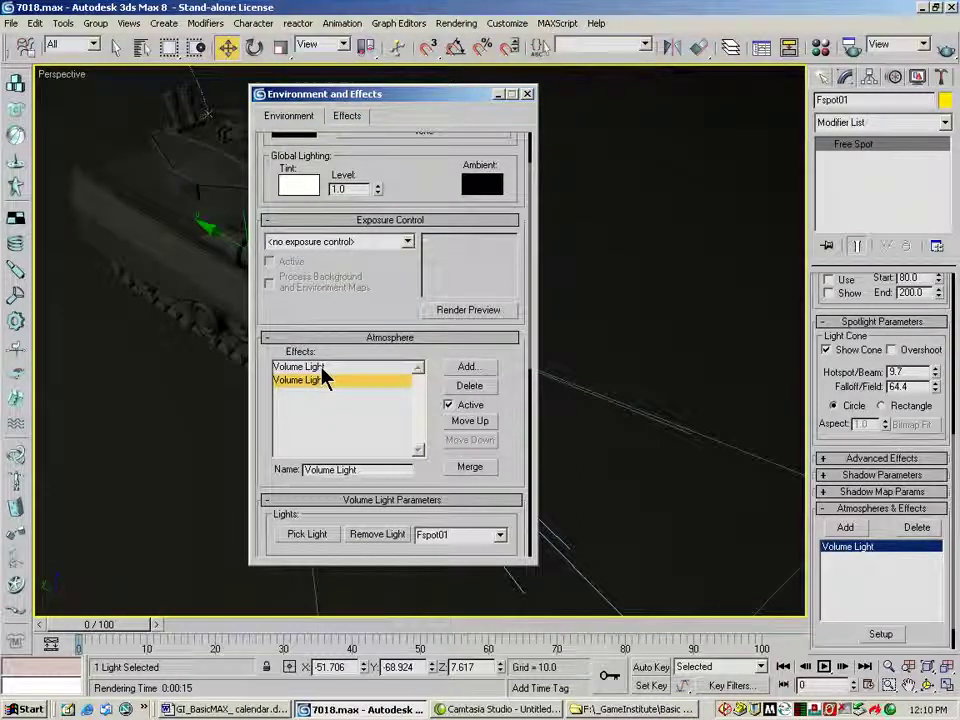
{"action": "left_click_drag", "start_coordinate": [314, 374], "coordinate": [318, 378]}
{"action": "left_click_drag", "start_coordinate": [278, 420], "coordinate": [264, 181]}
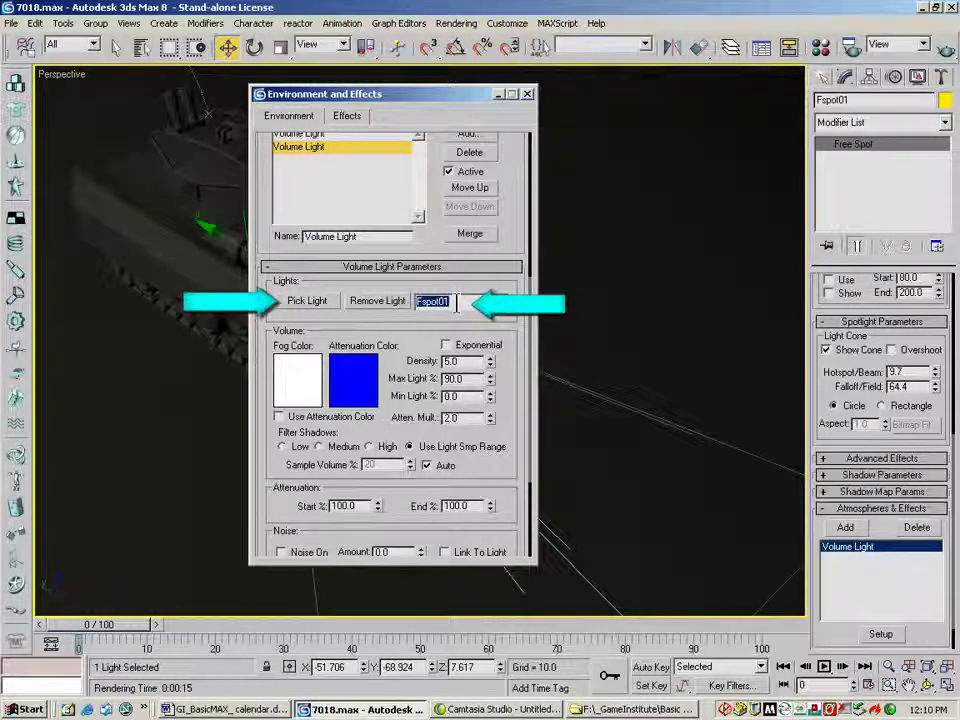
{"action": "scroll", "coordinate": [285, 235], "scroll_direction": "down", "scroll_amount": 5}
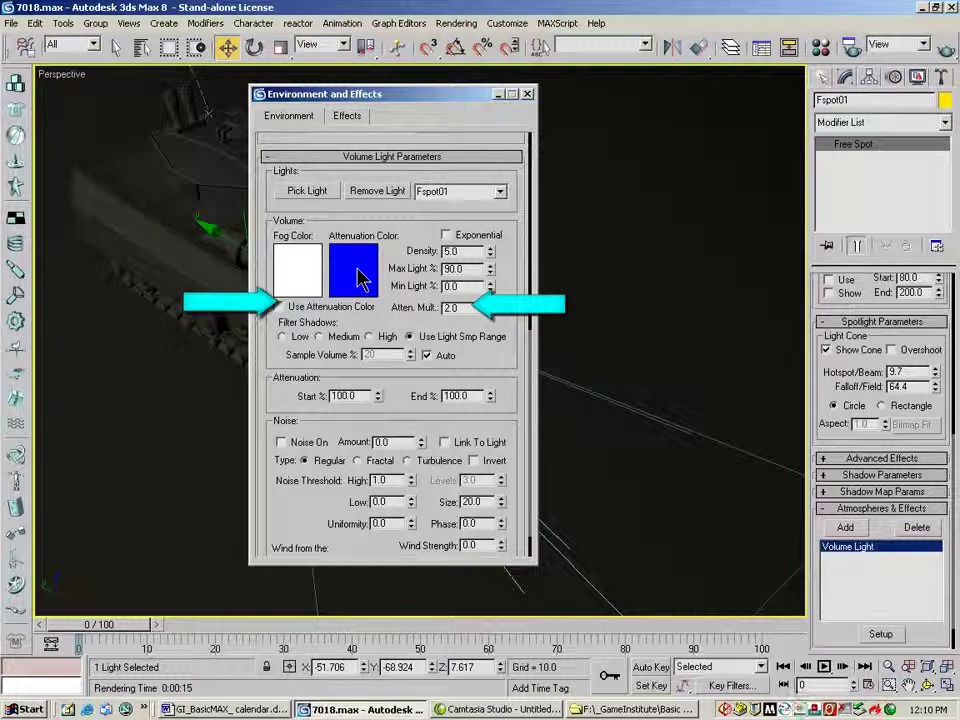
Set the attenuation colour to orange (255, 162, 0) and enable Use Attenuation Color
{"action": "left_click", "coordinate": [362, 275]}
{"action": "left_click", "coordinate": [351, 104]}
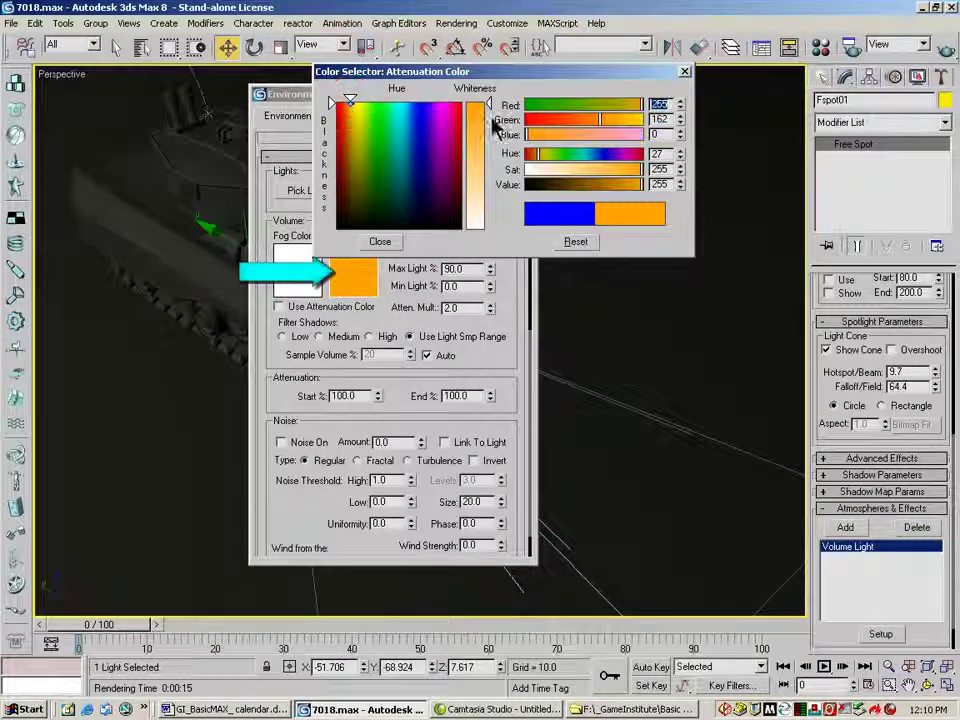
{"action": "left_click", "coordinate": [380, 241]}
{"action": "left_click", "coordinate": [280, 307]}
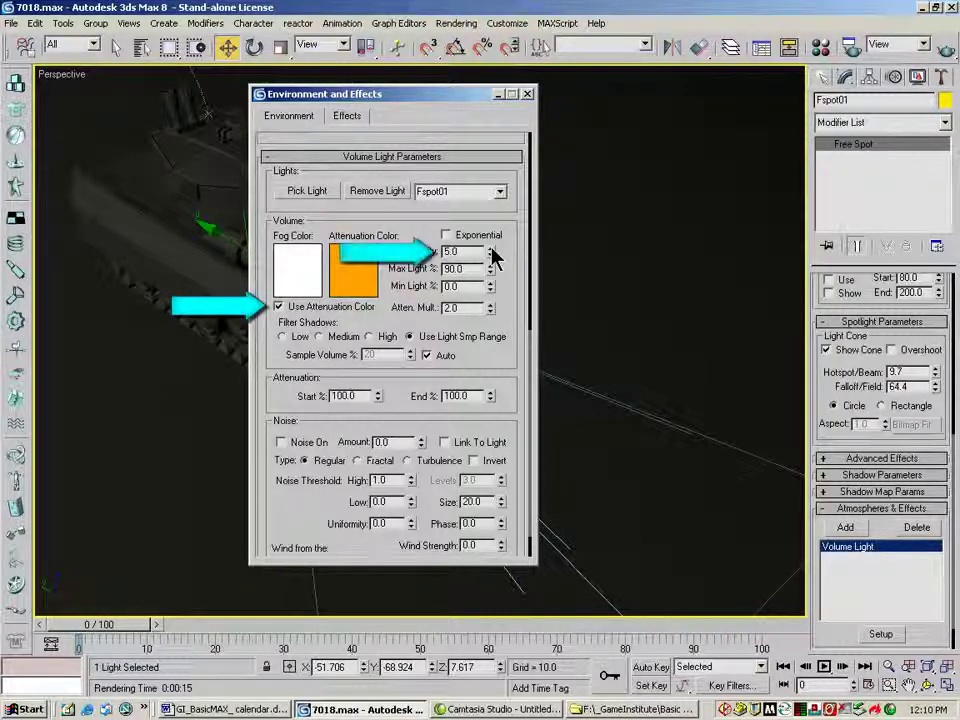
Set Density 3.2, Max Light 80.5% and Min Light 1.6%, then quick-render the scene
{"action": "mouse_move", "coordinate": [492, 256]}
{"action": "left_mouse_down"}
{"action": "mouse_move", "coordinate": [490, 270]}
{"action": "mouse_move", "coordinate": [489, 257]}
{"action": "left_mouse_up"}
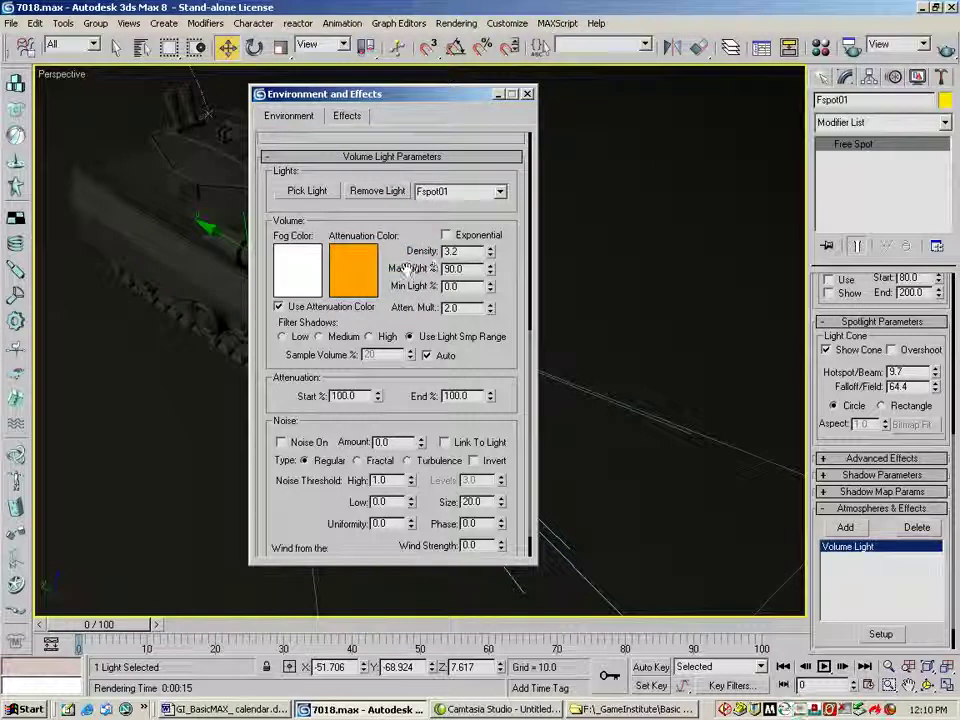
{"action": "left_click_drag", "start_coordinate": [491, 271], "coordinate": [491, 313]}
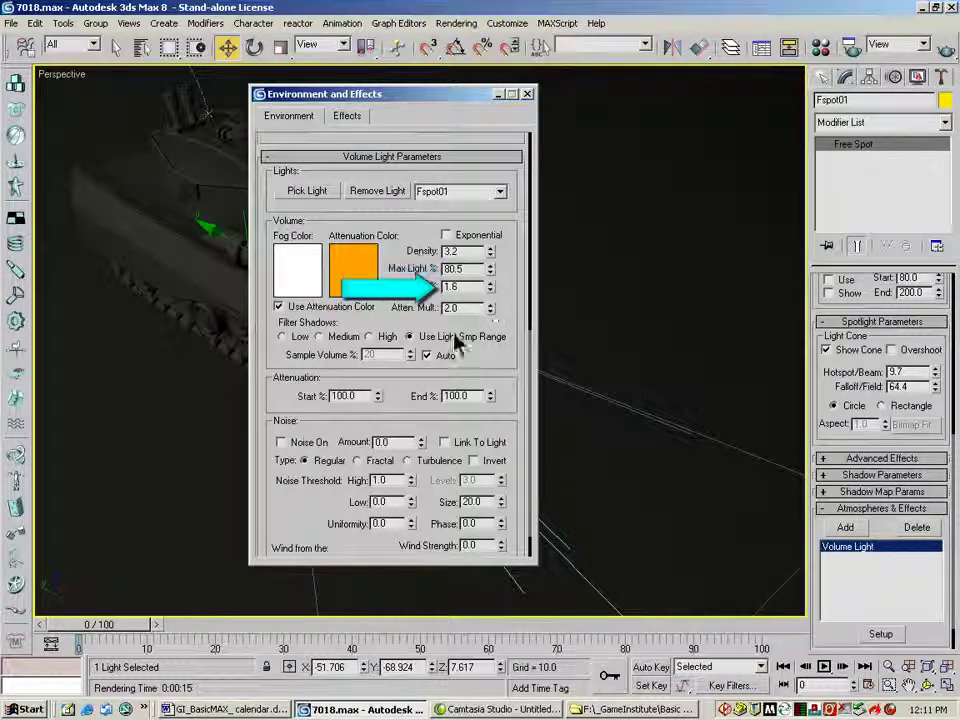
{"action": "left_click", "coordinate": [944, 47]}
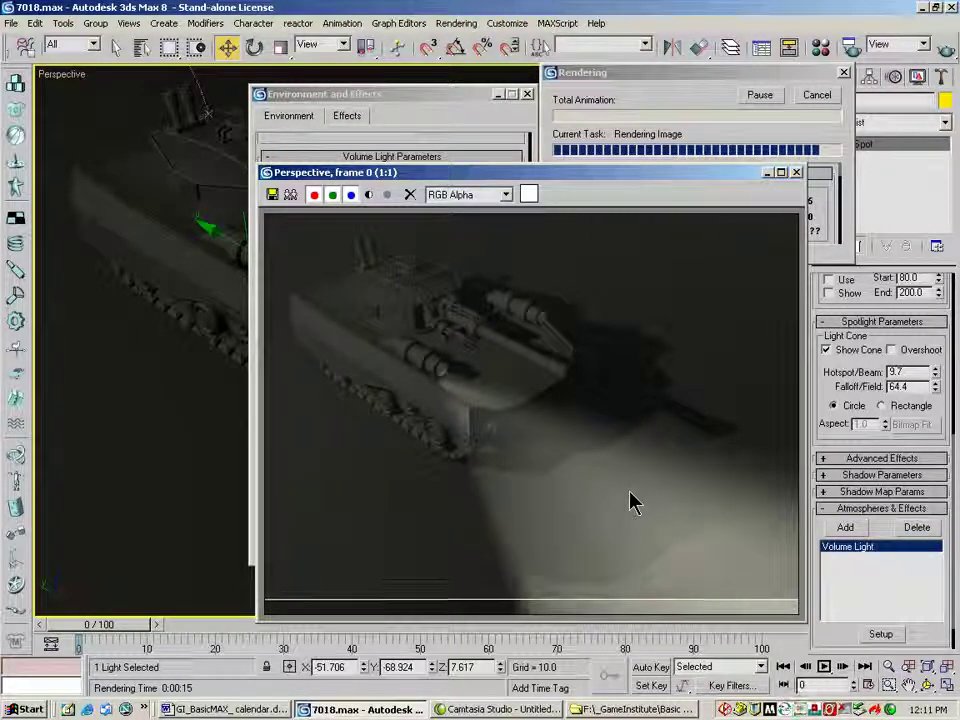
Enable volume noise with amount about 0.66, set Type to Turbulence, and render a preview
{"action": "left_click", "coordinate": [796, 172]}
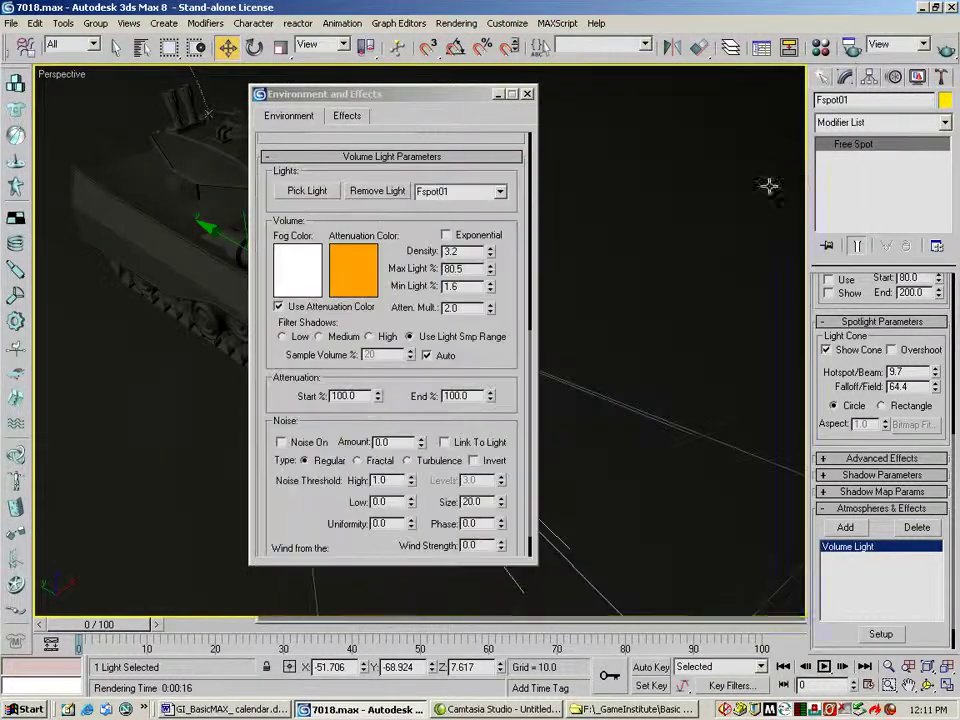
{"action": "left_click_drag", "start_coordinate": [482, 367], "coordinate": [482, 327]}
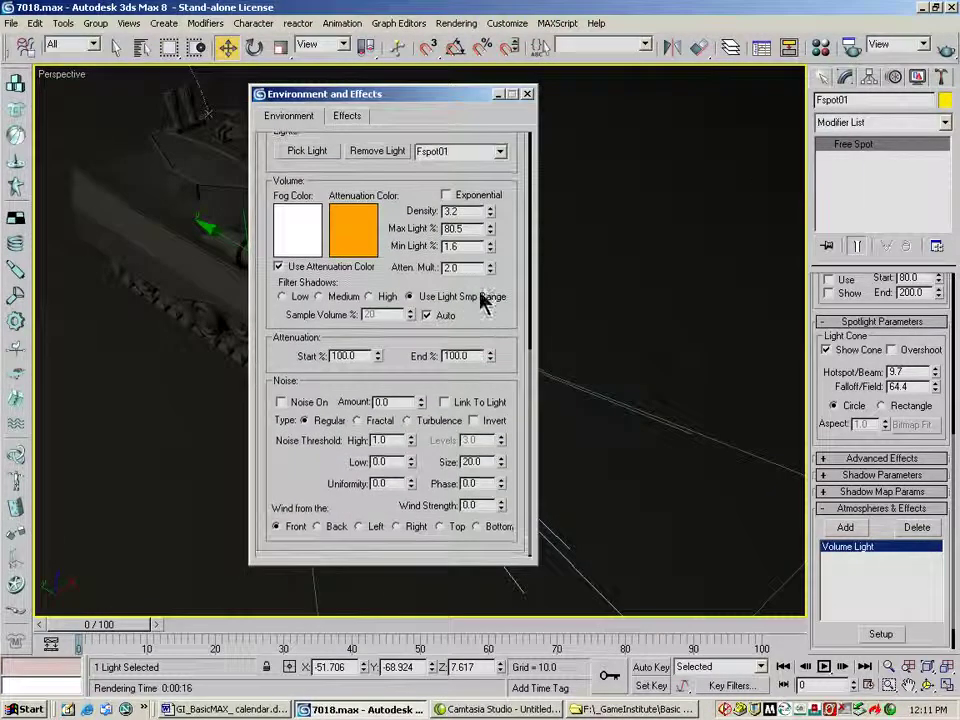
{"action": "left_click", "coordinate": [281, 402]}
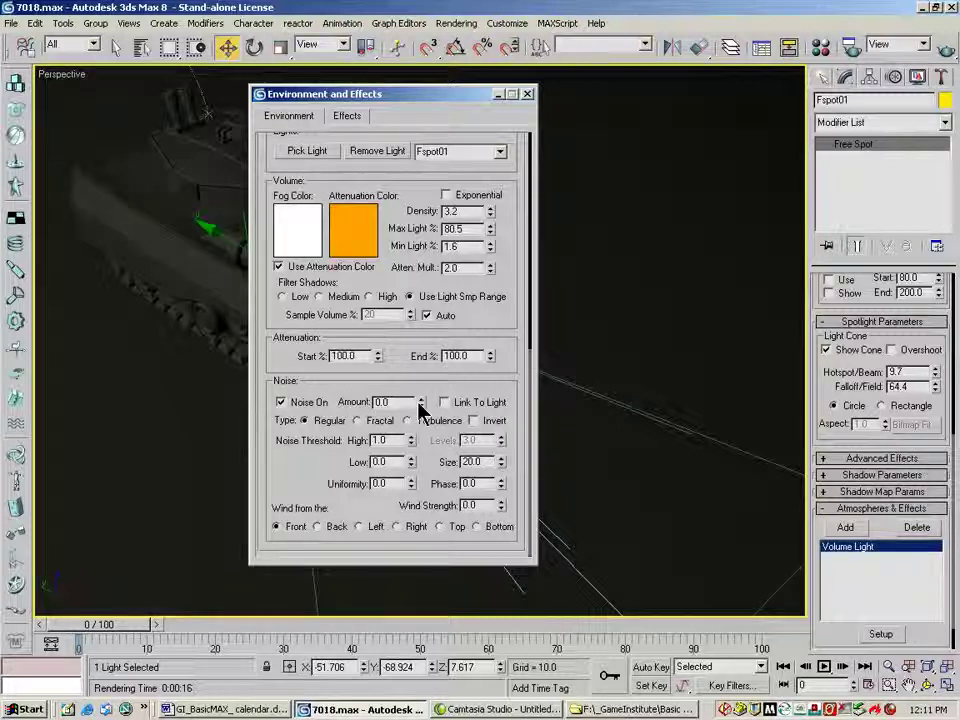
{"action": "left_click_drag", "start_coordinate": [417, 375], "coordinate": [421, 335]}
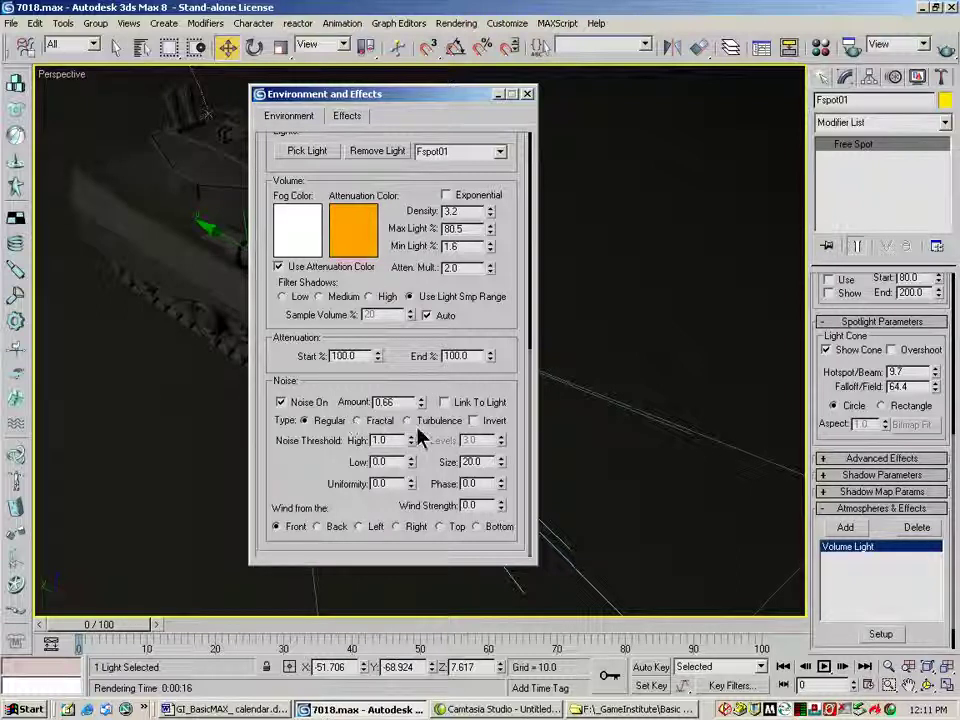
{"action": "left_click", "coordinate": [418, 424]}
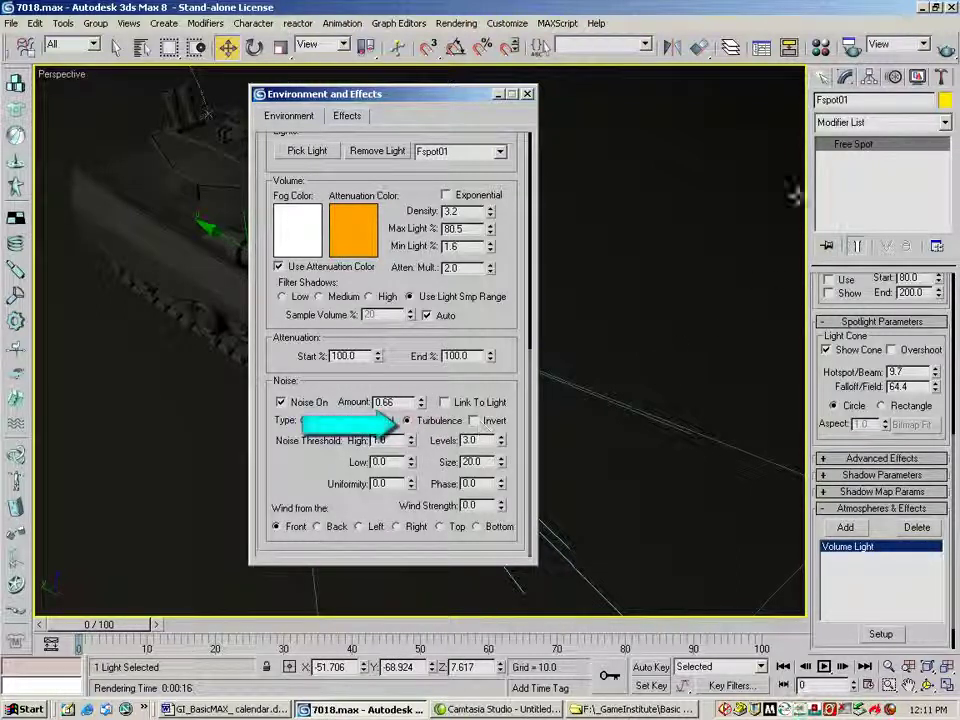
{"action": "key", "text": "shift+q"}
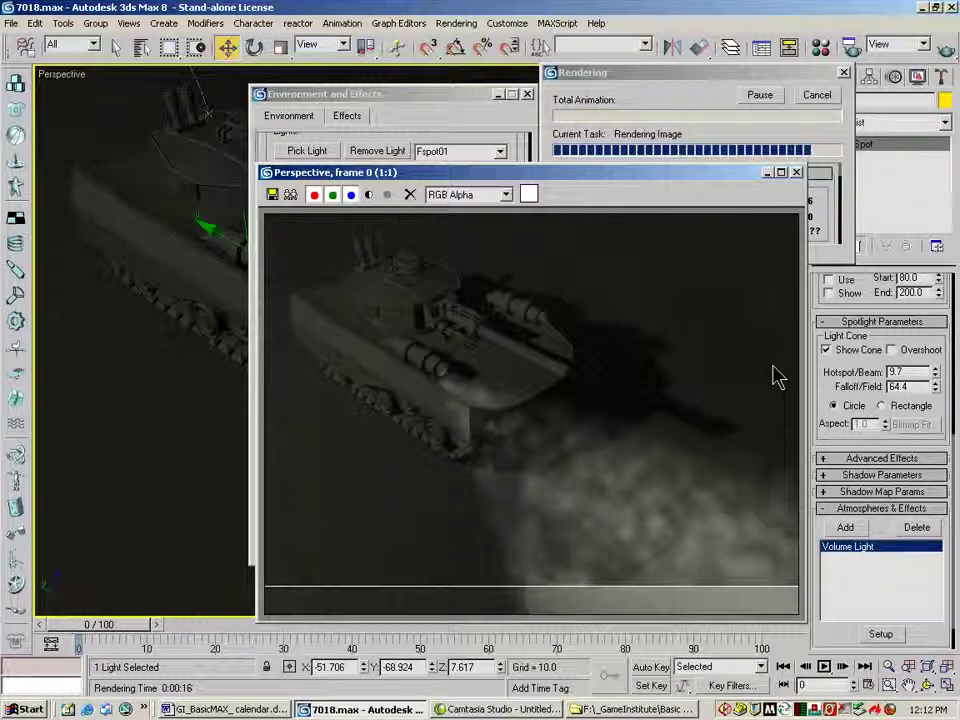
Close the finished render of the tank with the turbulent orange beam
{"action": "left_click", "coordinate": [796, 173]}
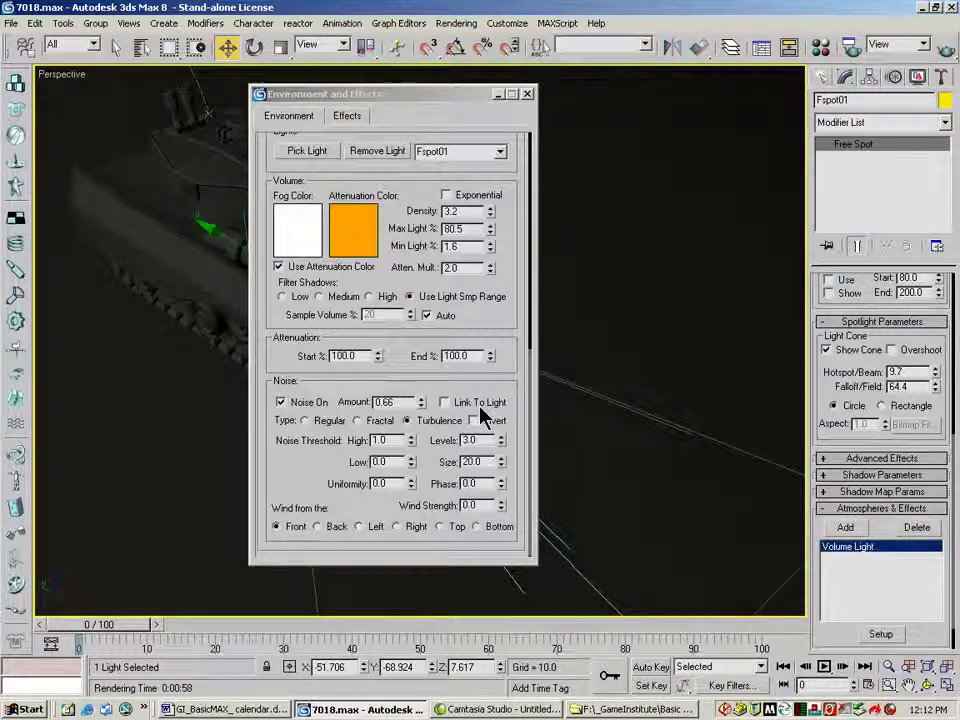
Close Environment and Effects and Shift-drag Fspot01 along X to the tank's second barrel
{"action": "left_click", "coordinate": [528, 94]}
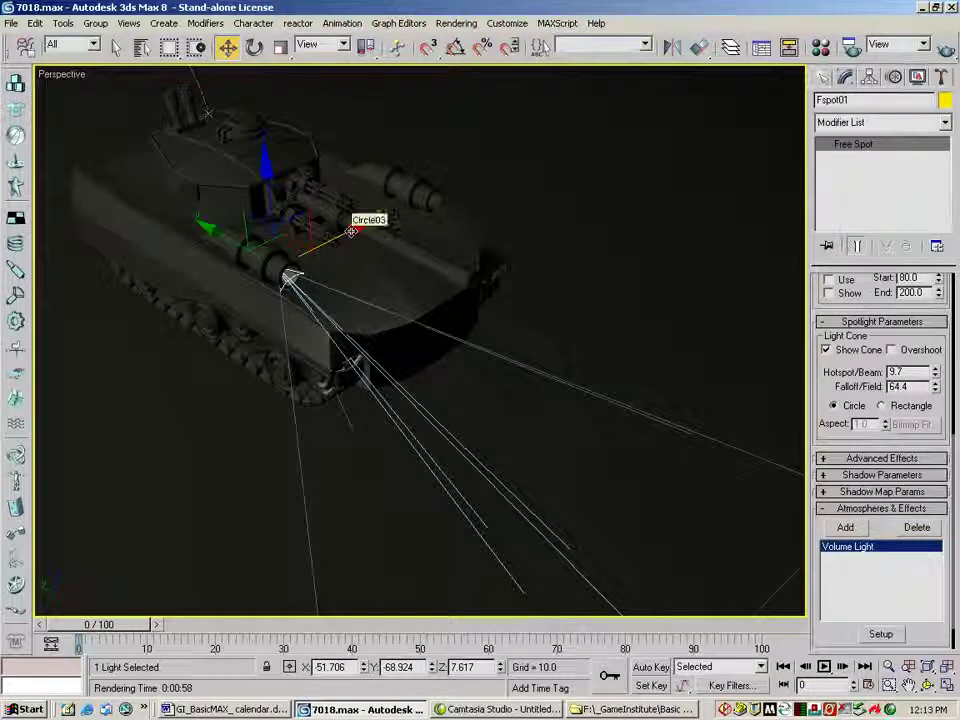
{"action": "left_click_drag", "start_coordinate": [352, 232], "coordinate": [499, 164]}
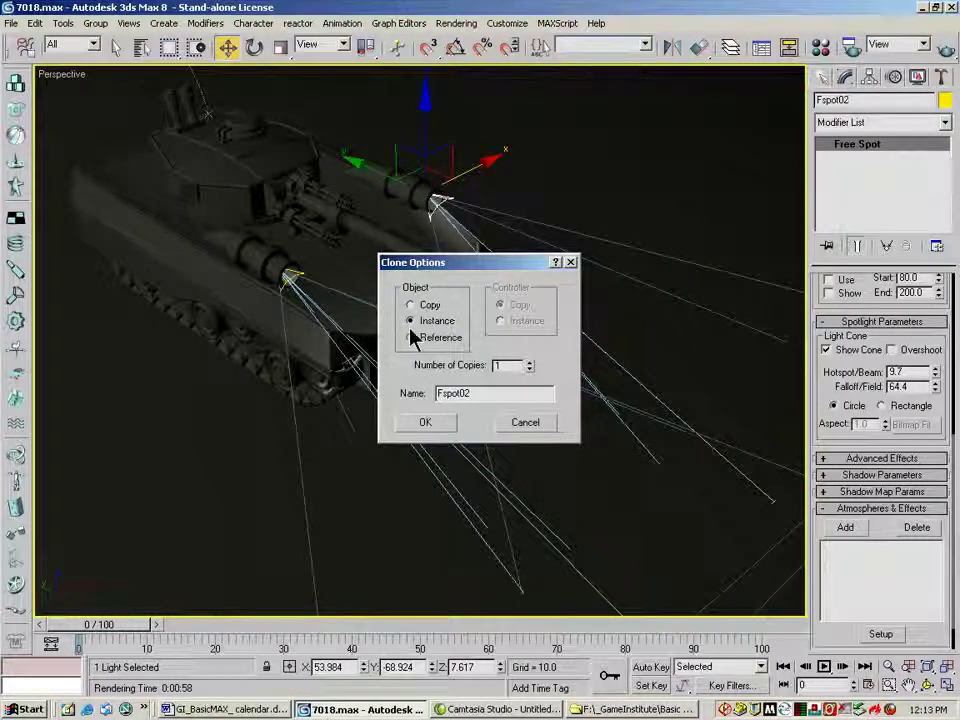
Confirm the instanced clone Fspot02 and save the scene
{"action": "left_click", "coordinate": [430, 424]}
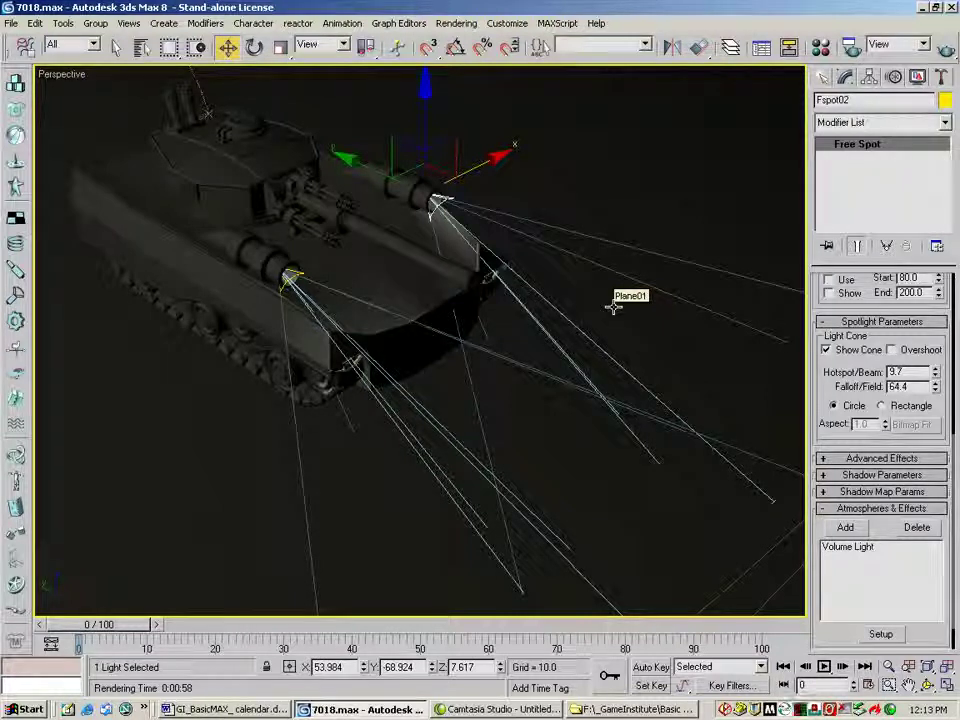
{"action": "key", "text": "ctrl+s"}
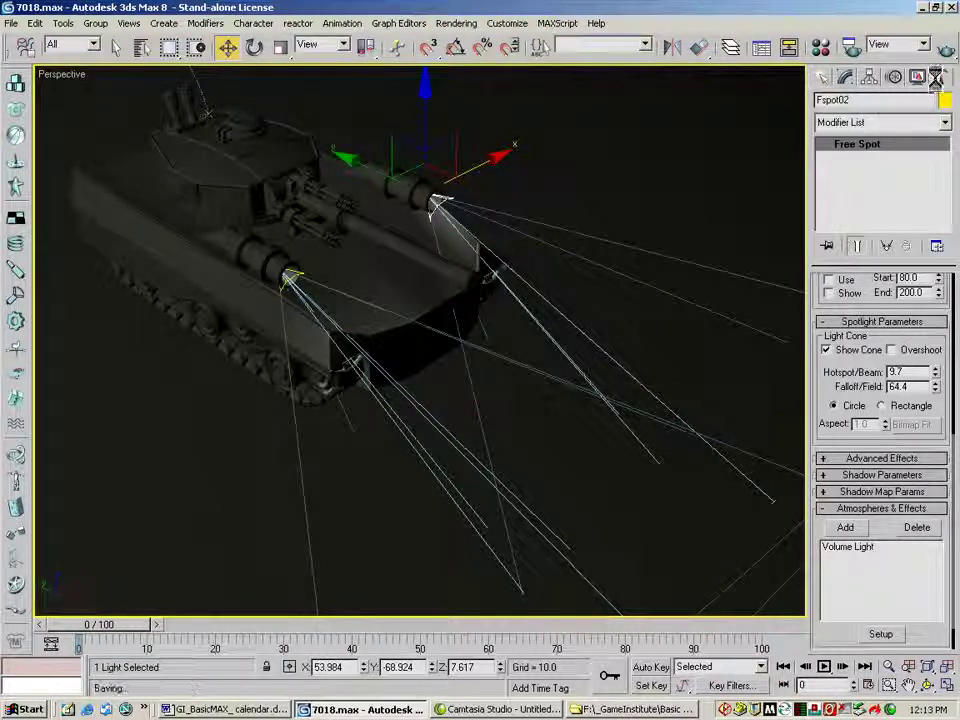
Start a test render of both spotlight beams, then cancel it partway
{"action": "left_click", "coordinate": [946, 47]}
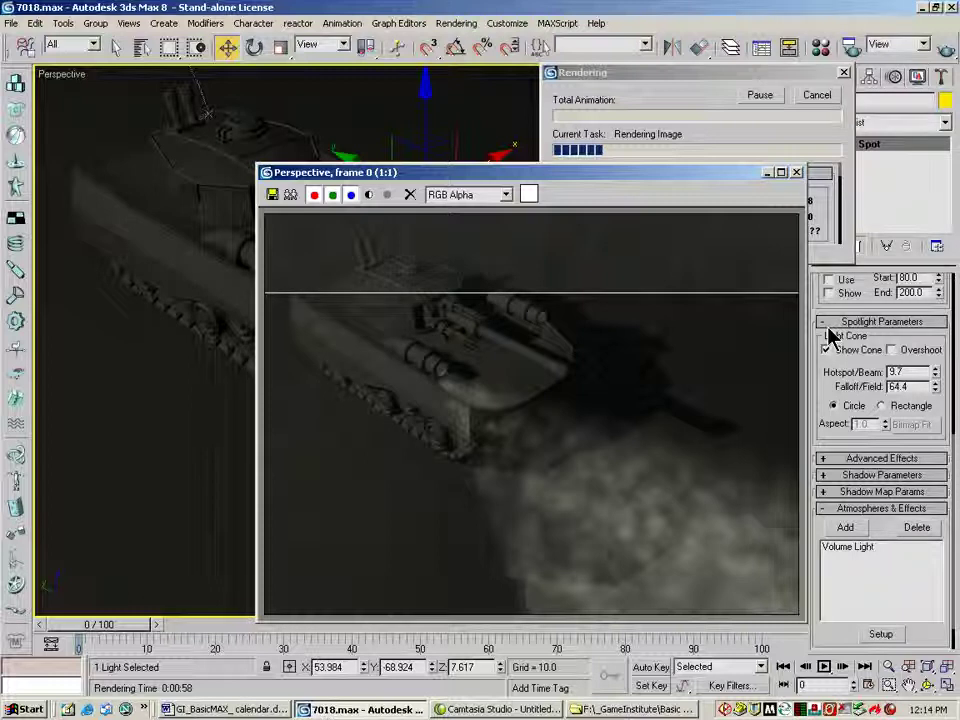
{"action": "left_click", "coordinate": [818, 95]}
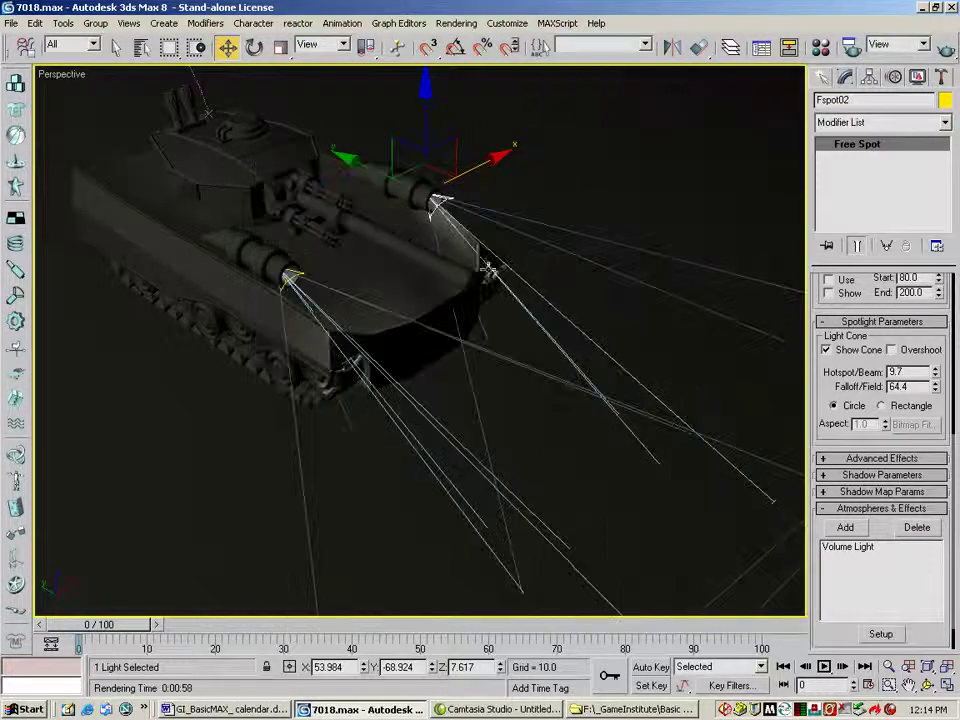
Select the old Omni01 fill light by name and delete it from the scene
{"action": "left_click", "coordinate": [141, 47]}
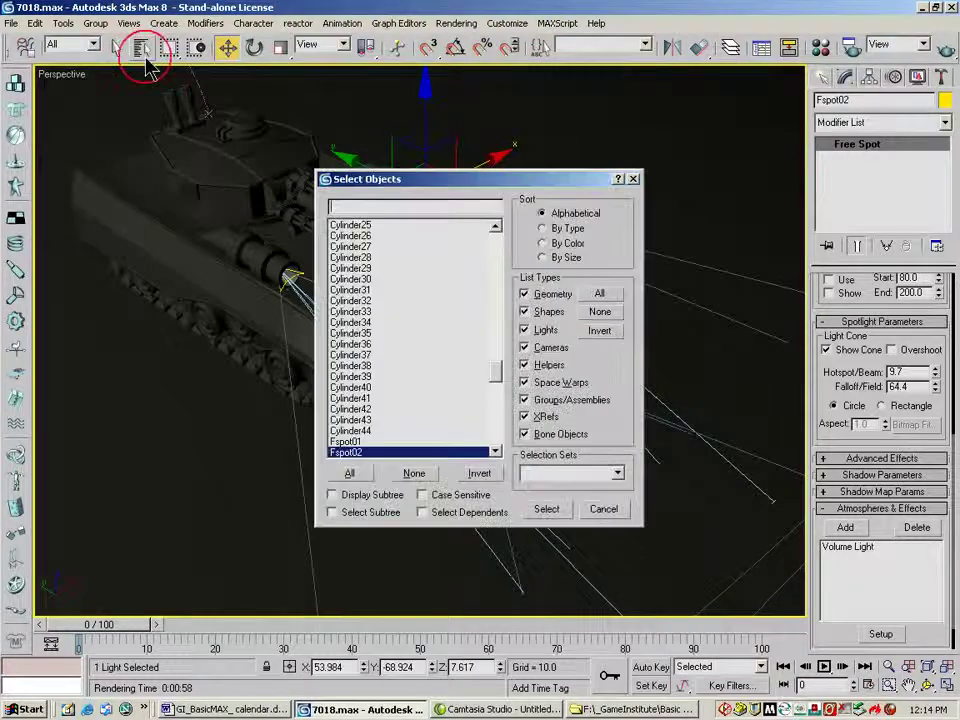
{"action": "mouse_move", "coordinate": [502, 373]}
{"action": "left_mouse_down"}
{"action": "mouse_move", "coordinate": [497, 439]}
{"action": "mouse_move", "coordinate": [506, 429]}
{"action": "mouse_move", "coordinate": [502, 396]}
{"action": "left_mouse_up"}
{"action": "left_click", "coordinate": [368, 355]}
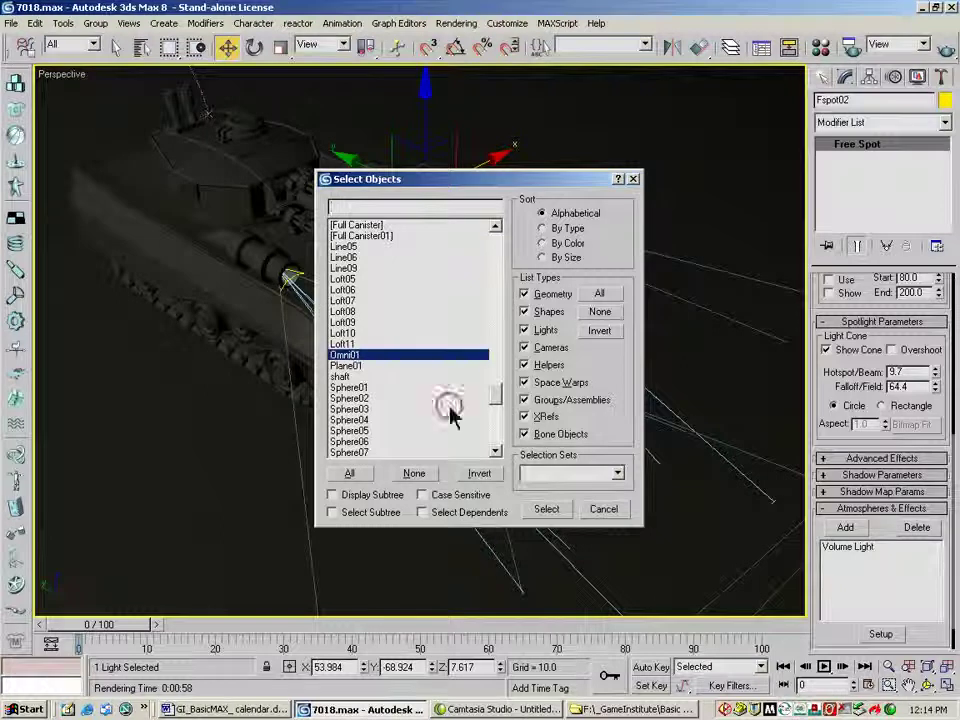
{"action": "left_click", "coordinate": [546, 510]}
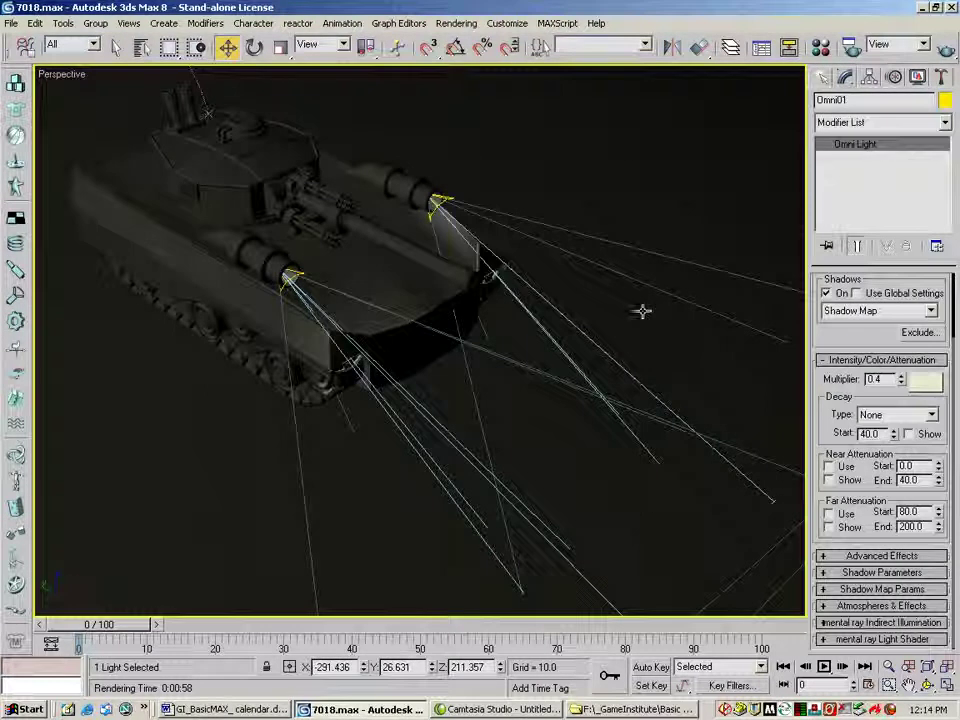
{"action": "key", "text": "Delete"}
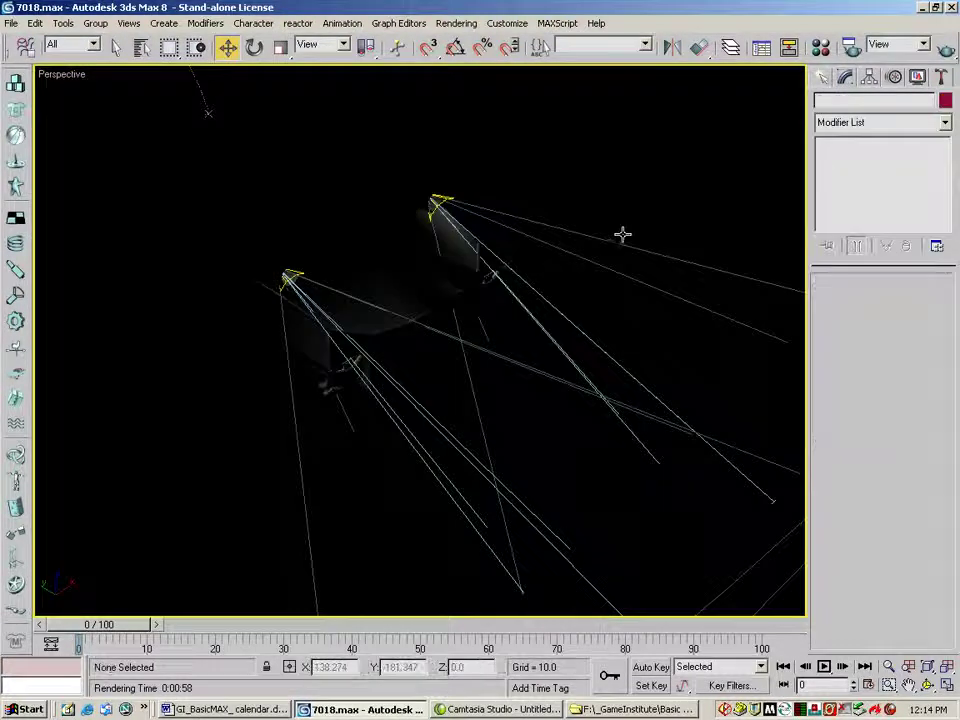
{"action": "left_click", "coordinate": [822, 78]}
Create a new omni light and position it over the tank, raised high in Front view
{"action": "left_click", "coordinate": [848, 218]}
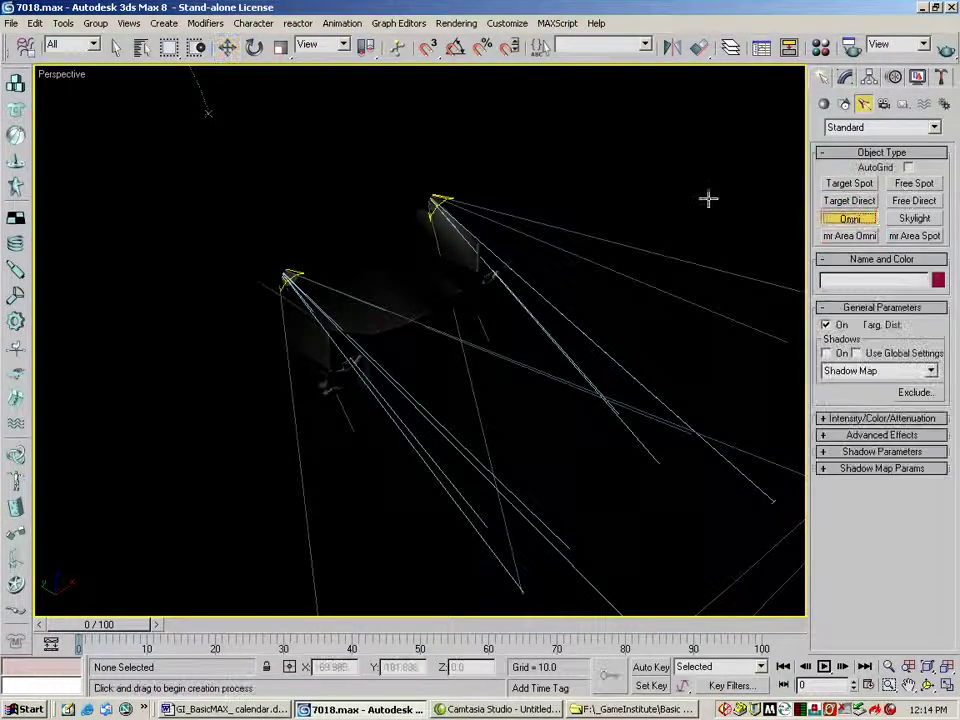
{"action": "left_click", "coordinate": [651, 152]}
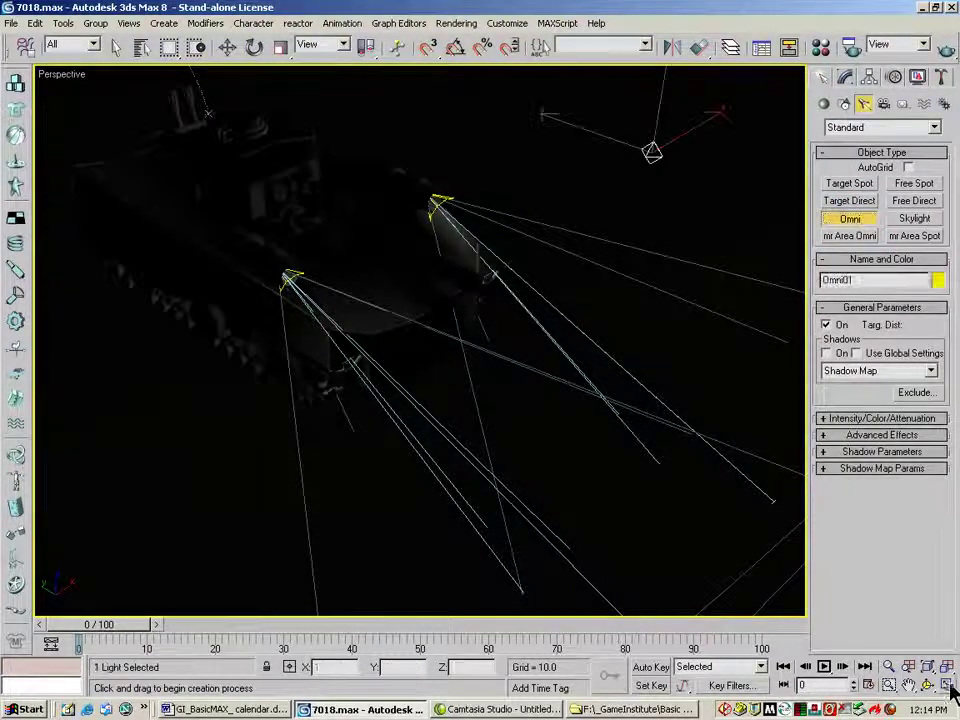
{"action": "key", "text": "alt+w"}
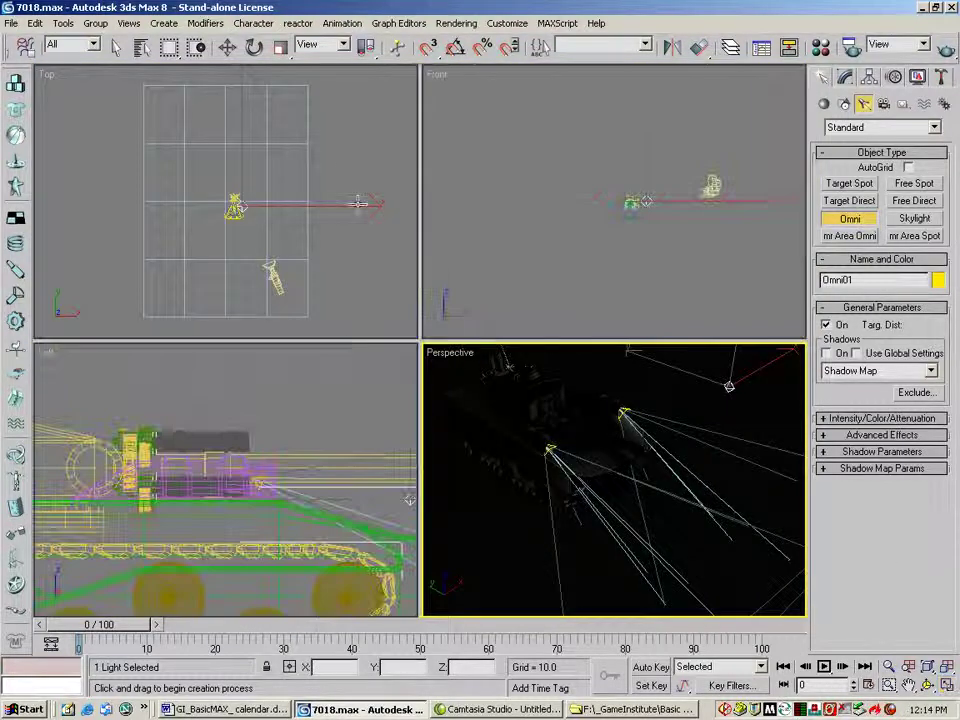
{"action": "left_click", "coordinate": [228, 47]}
{"action": "right_click", "coordinate": [283, 182]}
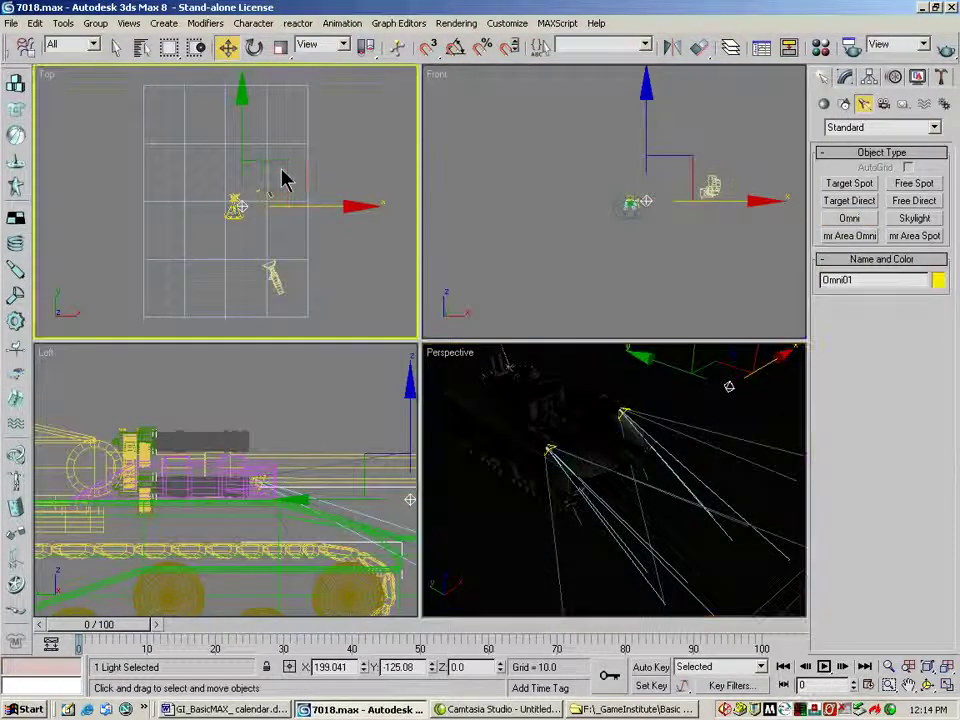
{"action": "left_click_drag", "start_coordinate": [239, 147], "coordinate": [189, 188]}
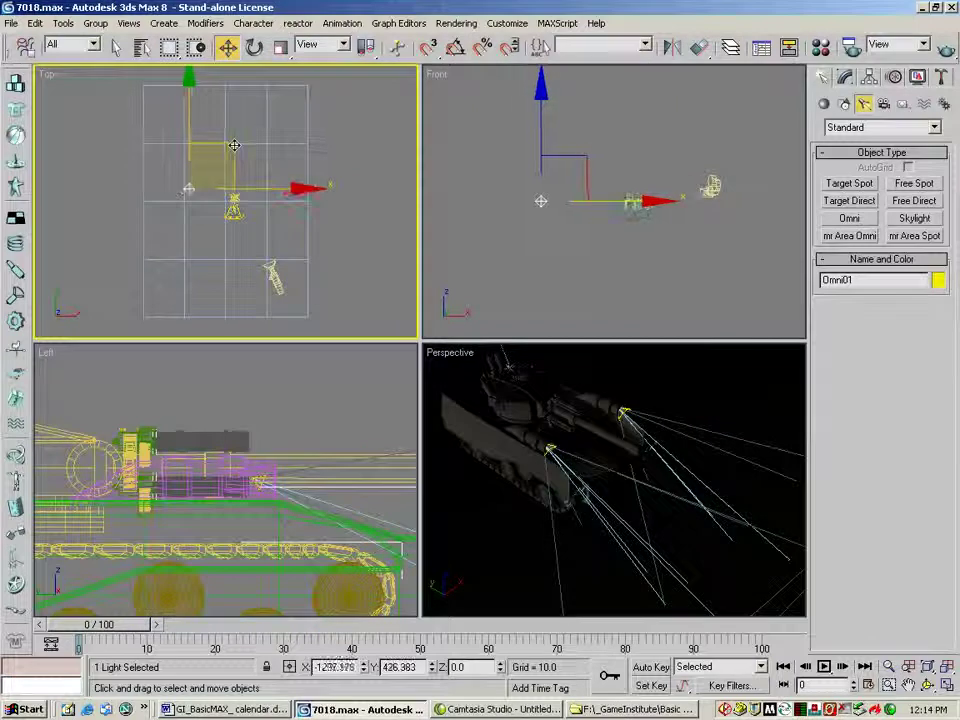
{"action": "right_click", "coordinate": [574, 182]}
{"action": "left_click_drag", "start_coordinate": [574, 182], "coordinate": [600, 105]}
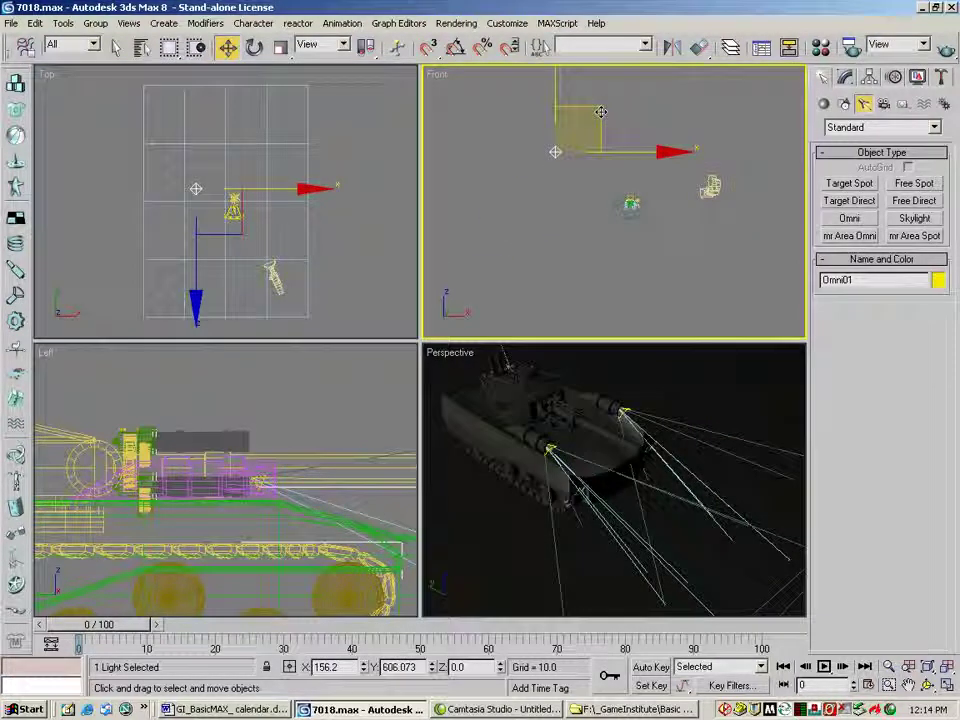
Turn on shadows for the new Omni01 light and make Perspective active
{"action": "left_click", "coordinate": [846, 78]}
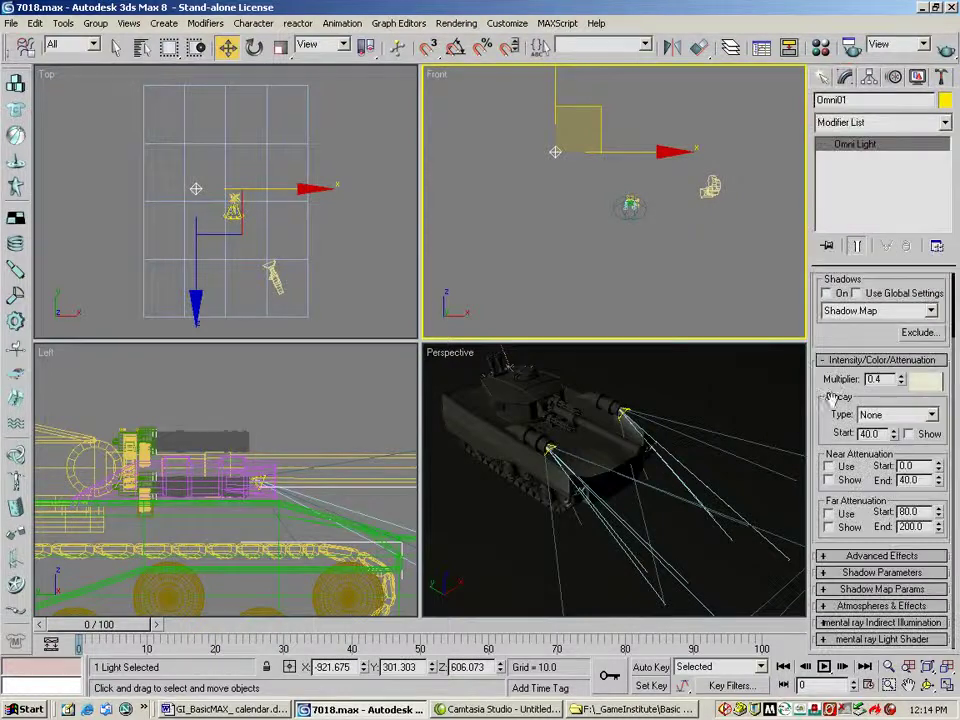
{"action": "scroll", "coordinate": [830, 395], "scroll_direction": "up", "scroll_amount": 1}
{"action": "left_click", "coordinate": [827, 365]}
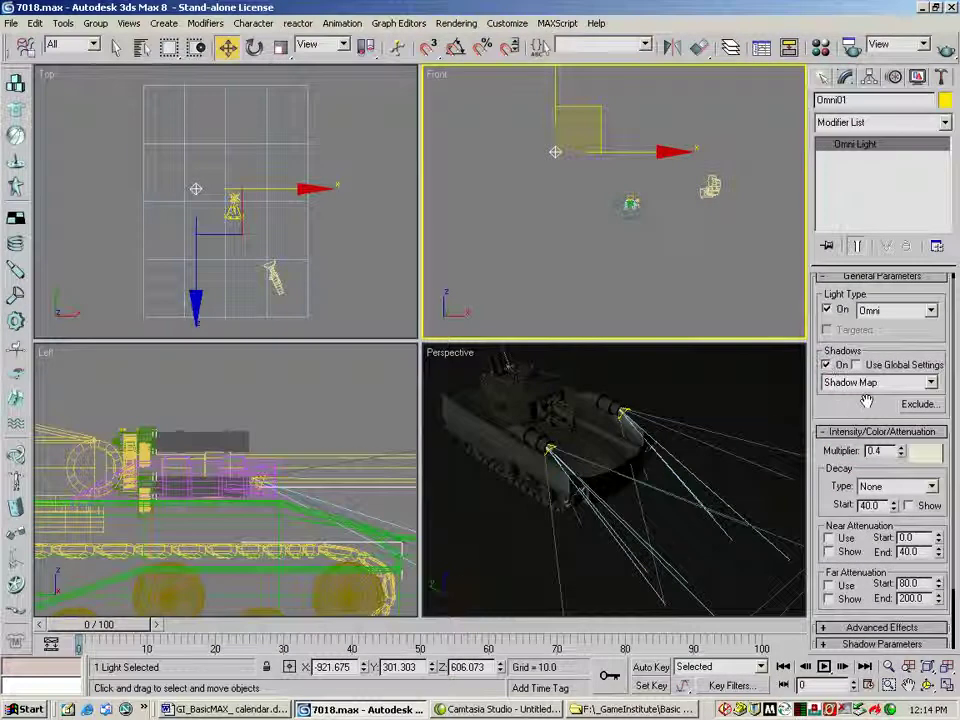
{"action": "scroll", "coordinate": [866, 336], "scroll_direction": "down", "scroll_amount": 1}
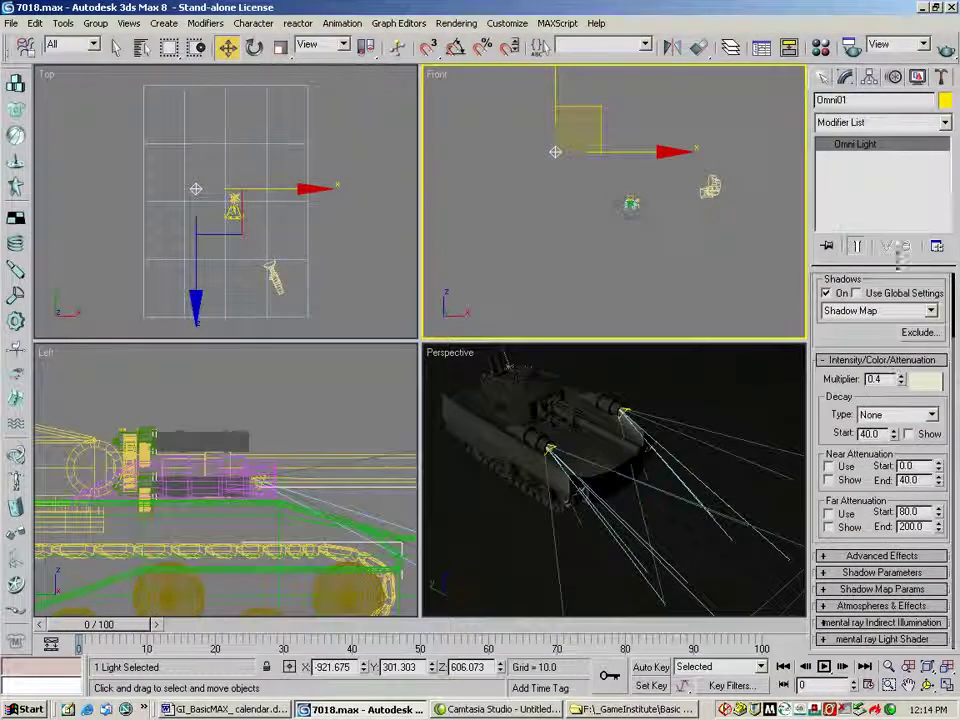
{"action": "right_click", "coordinate": [680, 512]}
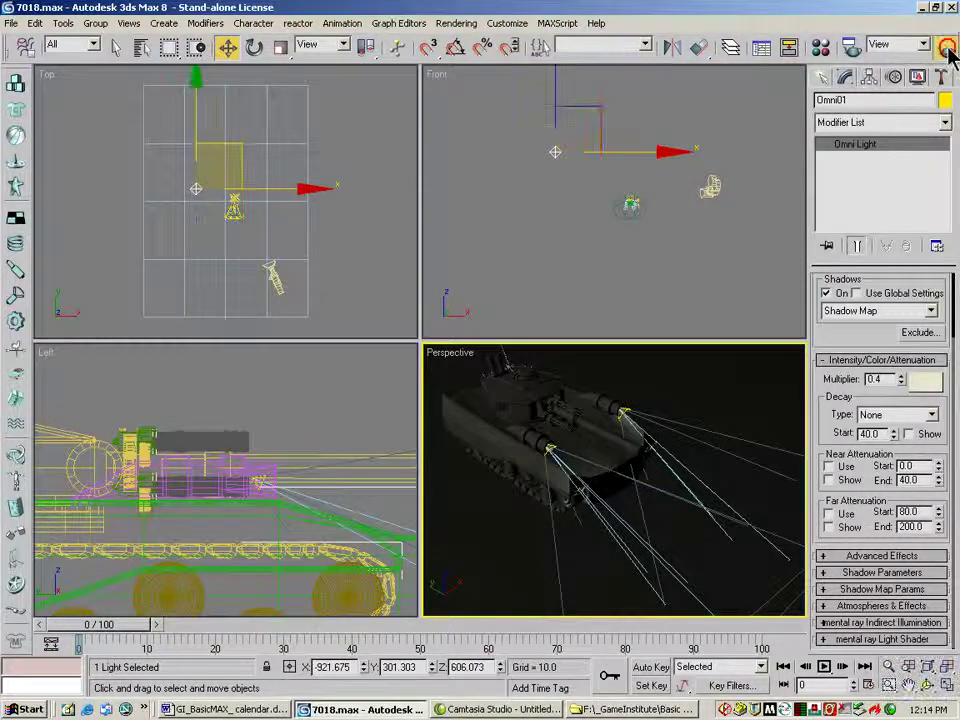
Quick-render the Perspective view of the tank with both beams and the new omni light
{"action": "key", "text": "shift+q"}
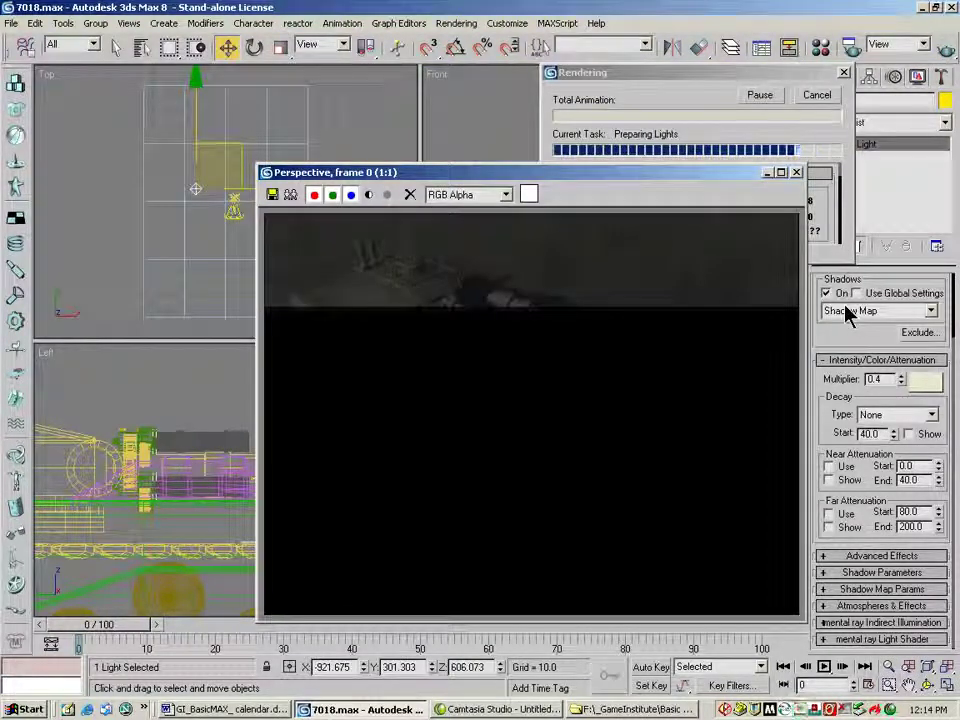